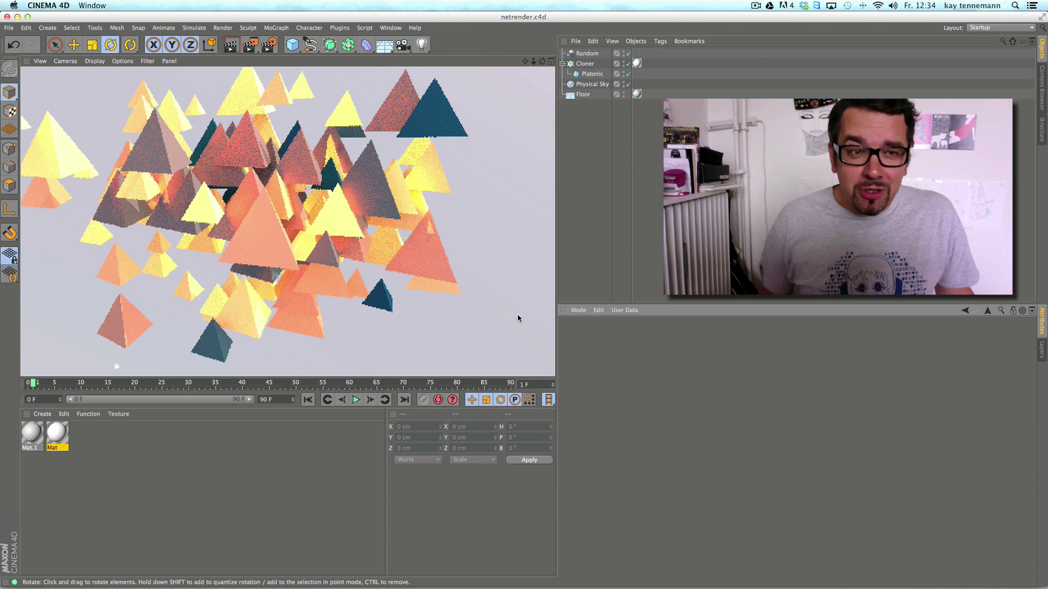
# - Render the pyramid scene to the Picture Viewer, producing a 1024x576 8-bit netrender frame
pyautogui.click(249, 46)
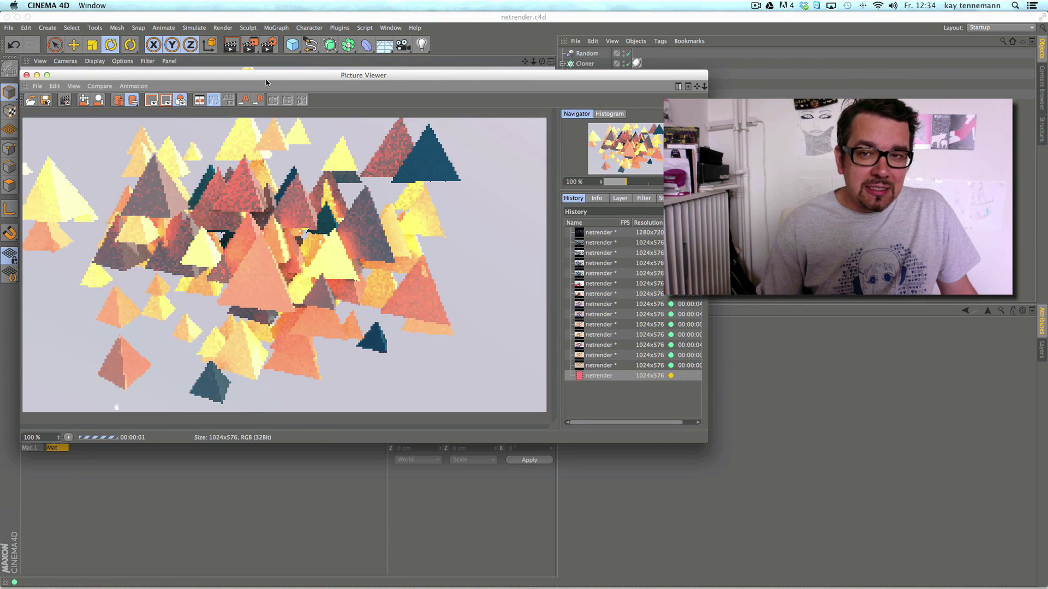
pyautogui.moveTo(267, 83); pyautogui.dragTo(272, 247)
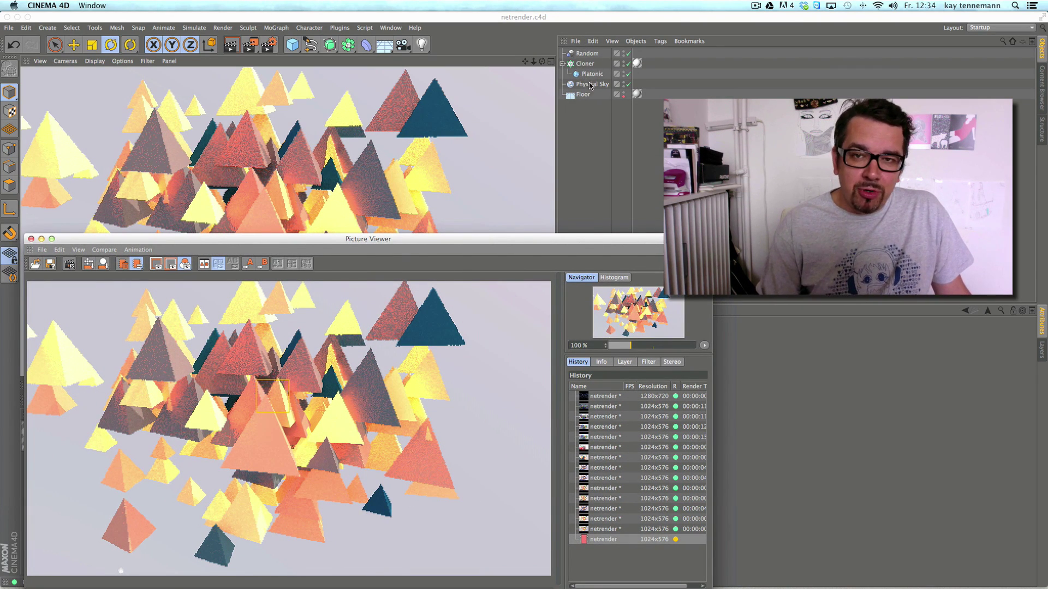
pyautogui.moveTo(451, 242); pyautogui.dragTo(447, 70)
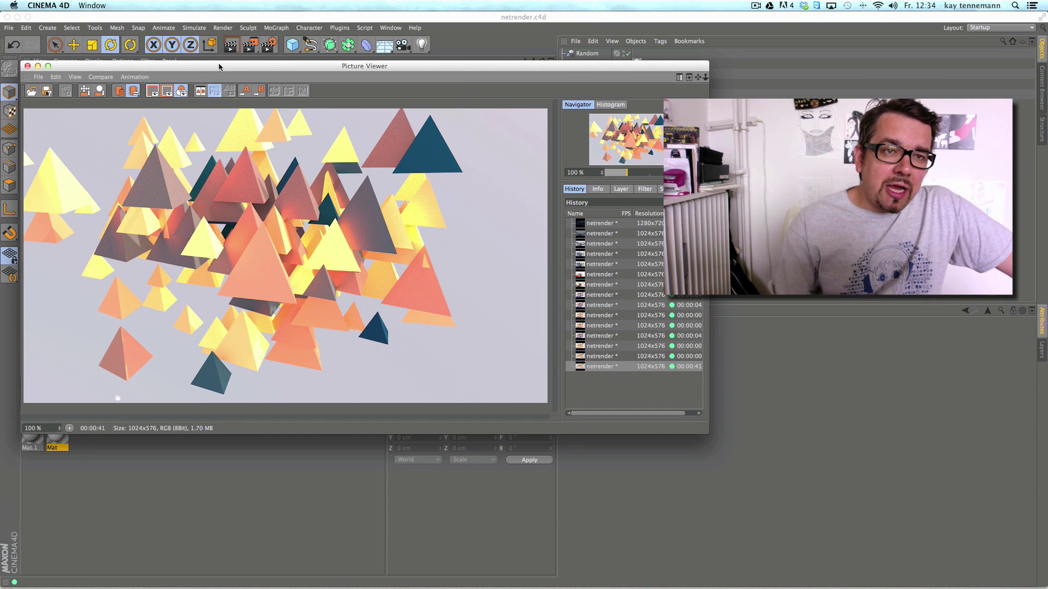
# - Open Render > Team Render Machines and position the list showing mo.local. online but unverified
pyautogui.click(225, 28)
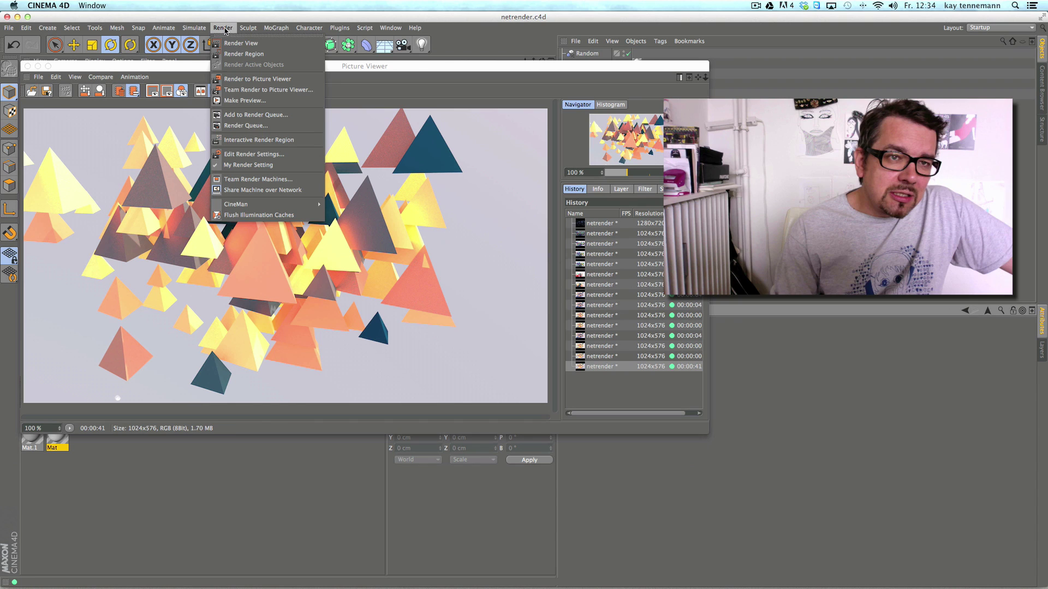
pyautogui.click(268, 181)
pyautogui.moveTo(352, 224); pyautogui.dragTo(414, 140)
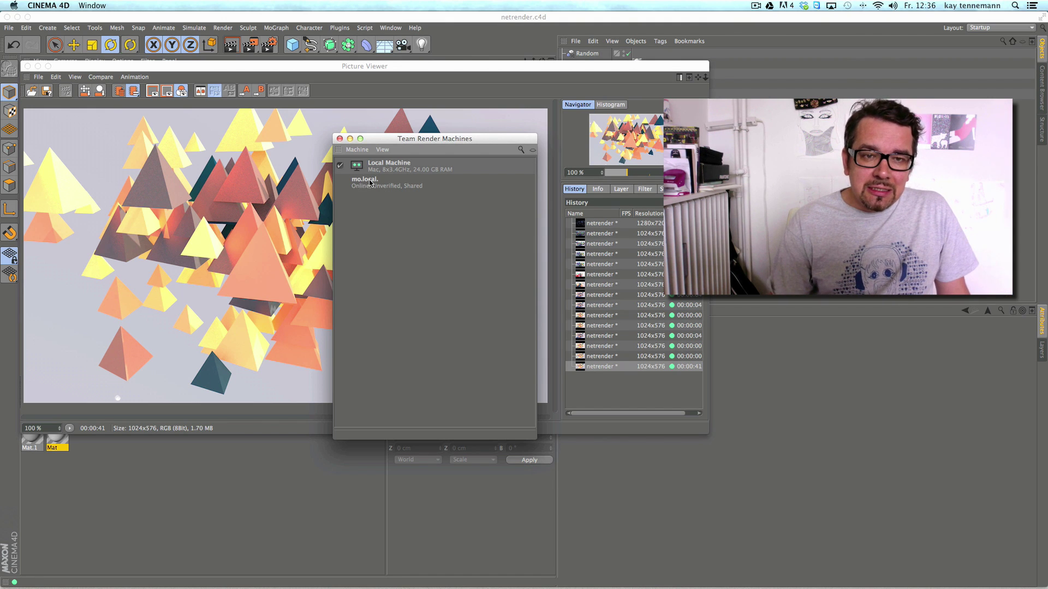
# - Choose Verify for mo.local. to bring up the security token prompt, moved aside from the list
pyautogui.click(367, 184)
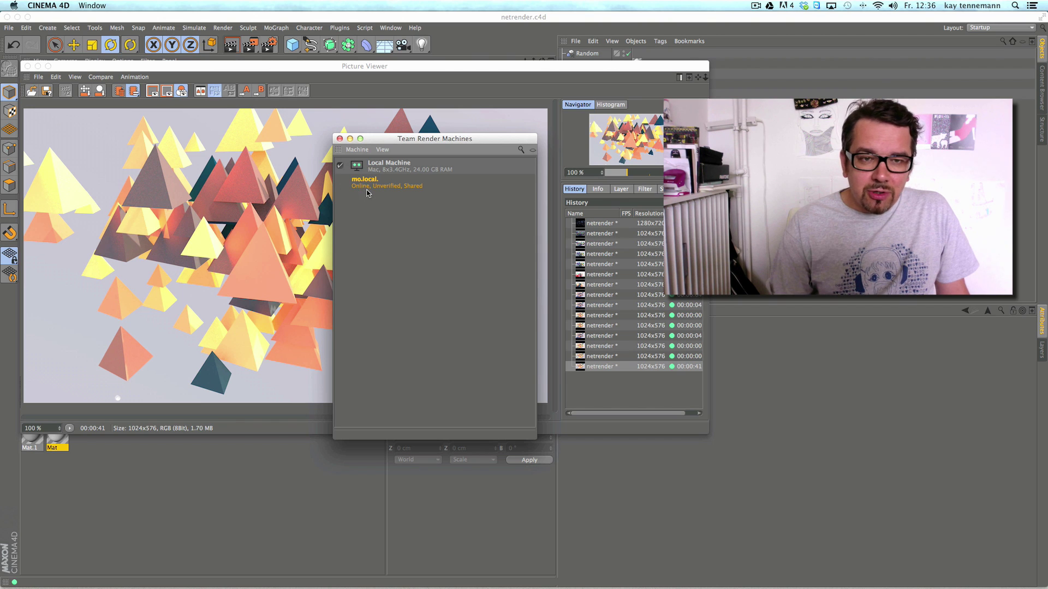
pyautogui.rightClick(369, 189)
pyautogui.click(387, 192)
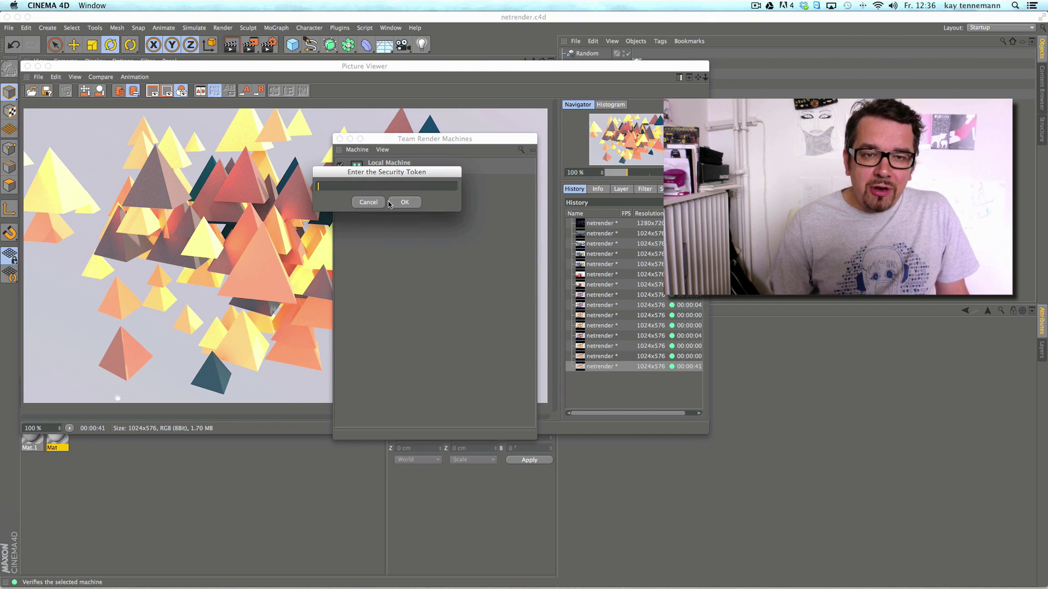
pyautogui.moveTo(411, 175); pyautogui.dragTo(408, 199)
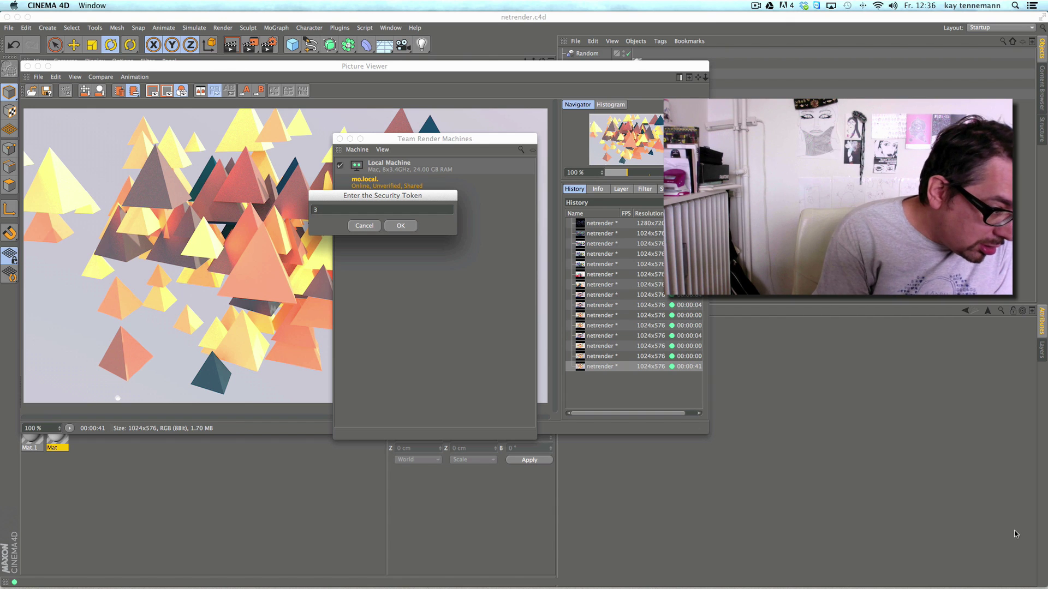
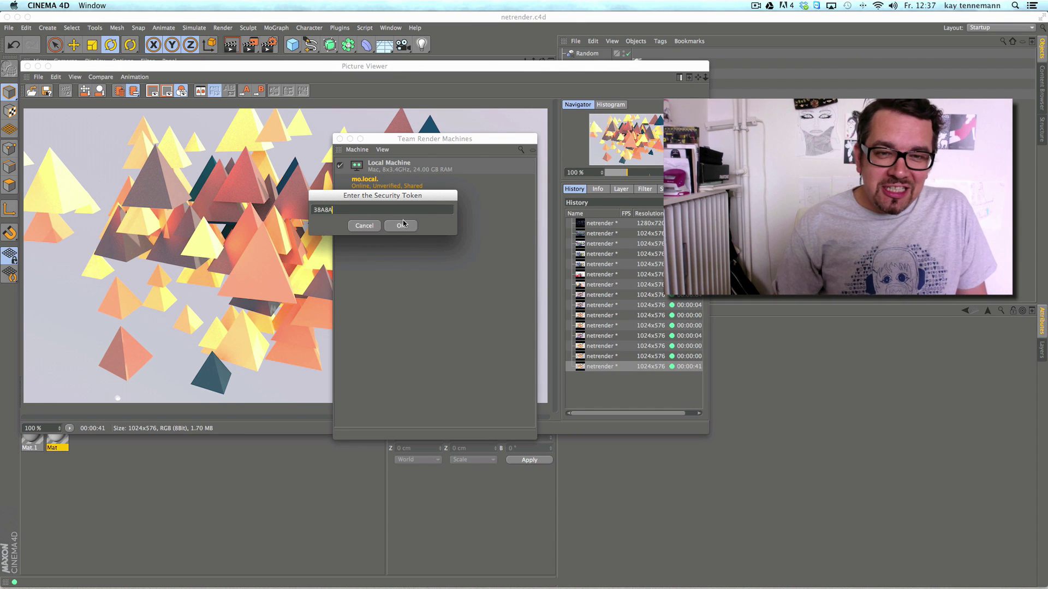
# - Enter the networked machine's security token and confirm it to verify mo.local
pyautogui.click(404, 225)
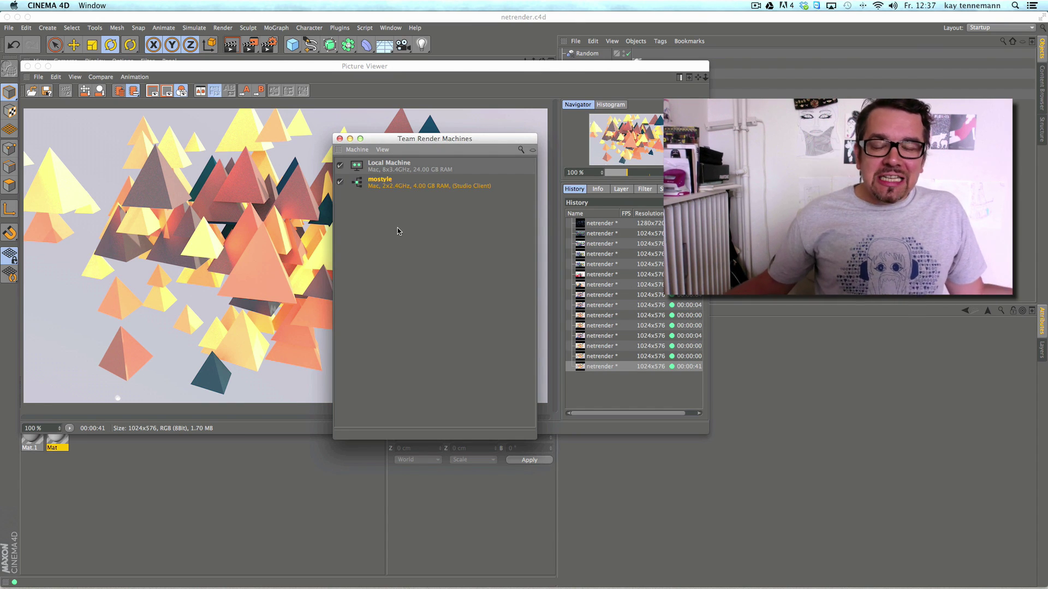
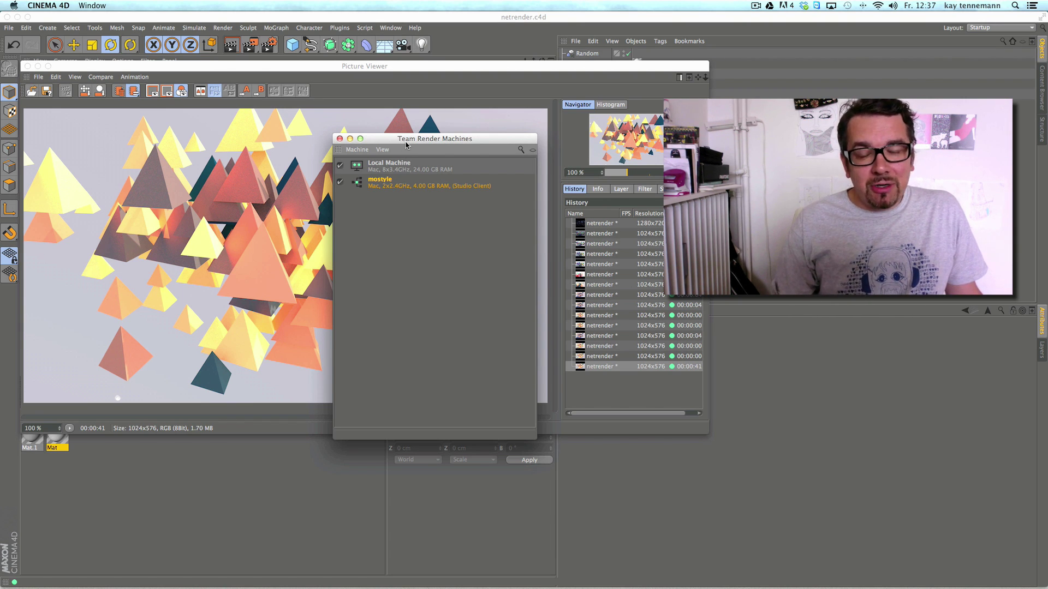
# - Move the Team Render Machines window aside and Team Render the pyramid scene to the Picture Viewer
pyautogui.moveTo(406, 144); pyautogui.dragTo(145, 438)
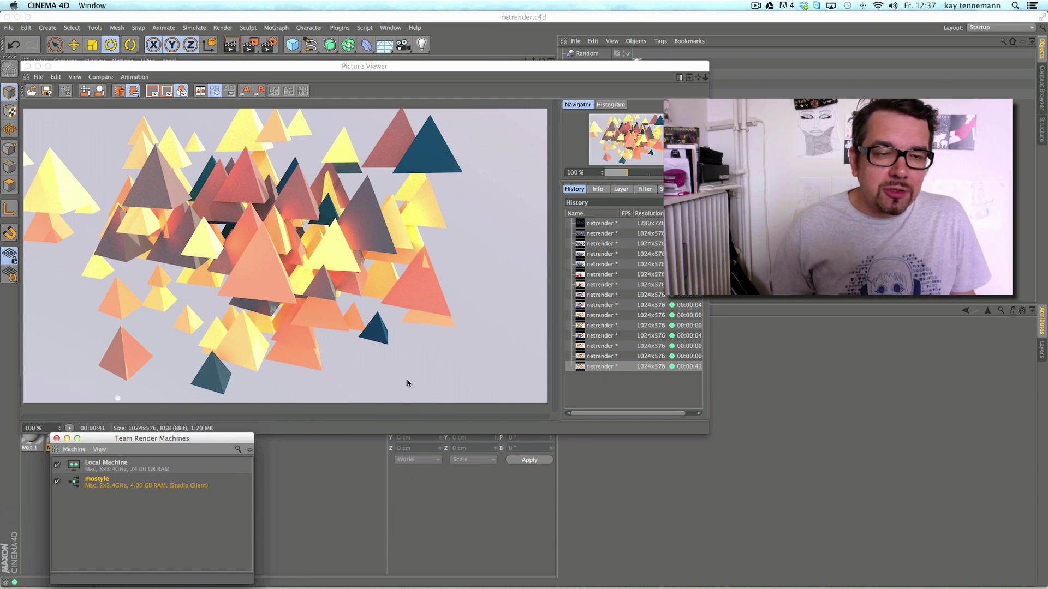
pyautogui.click(221, 32)
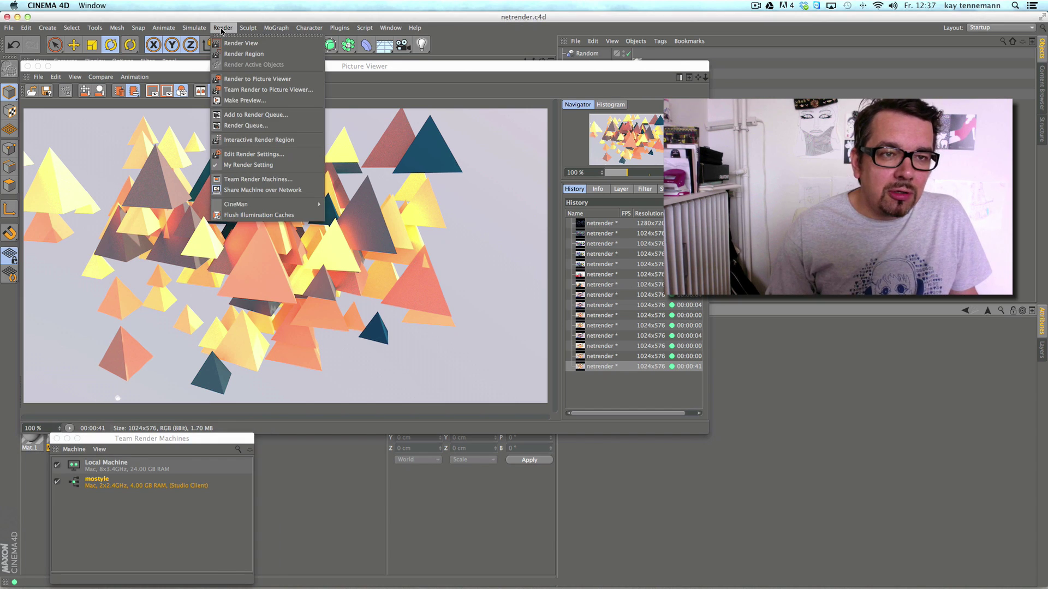
pyautogui.click(236, 90)
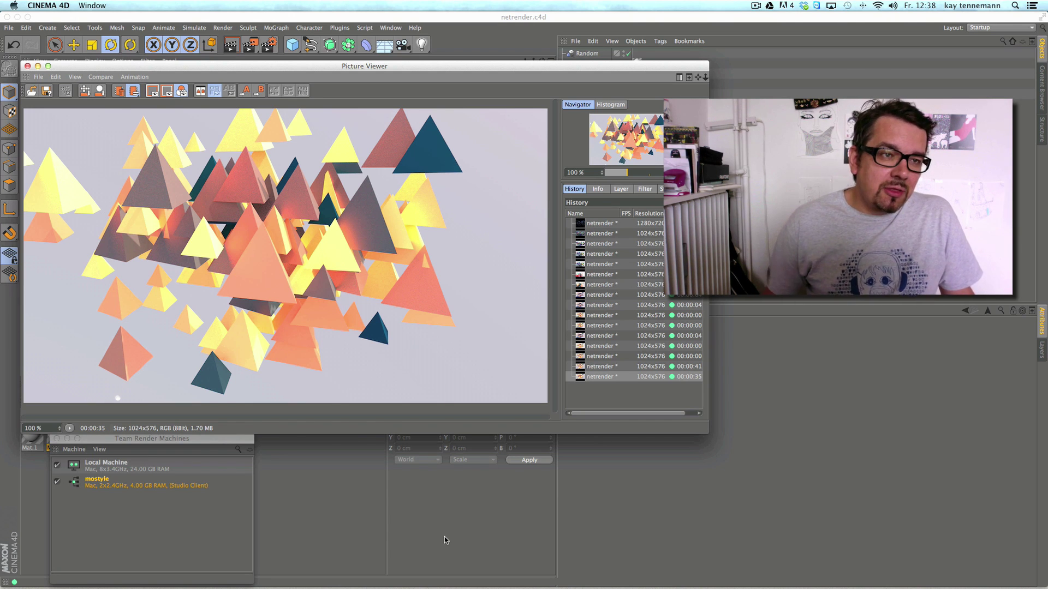
# - Close the Picture Viewer, then play and stop the pyramid animation in the viewport
pyautogui.click(27, 66)
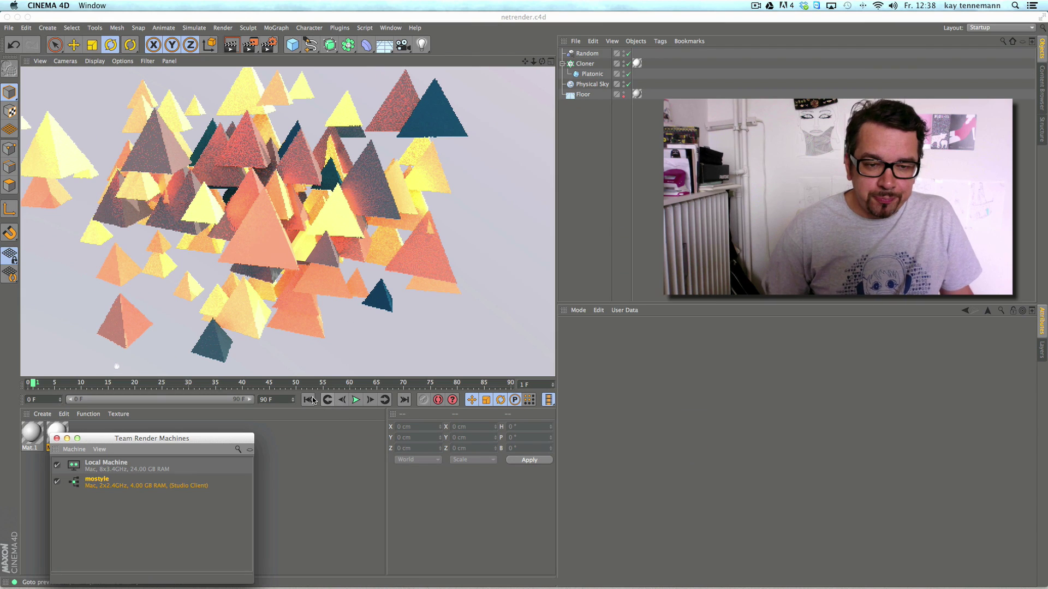
pyautogui.click(309, 400)
pyautogui.click(355, 400)
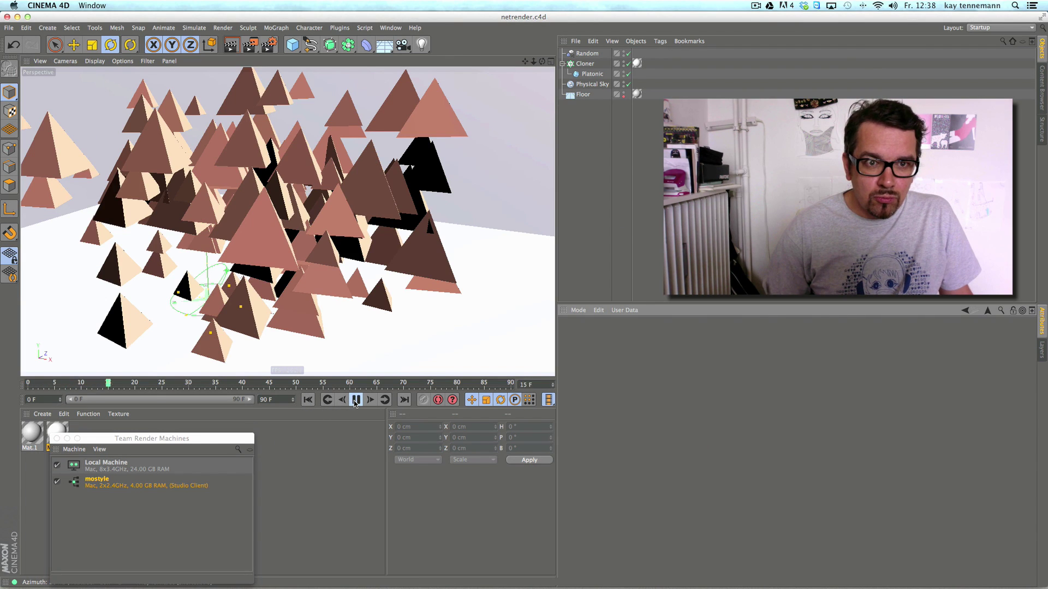
pyautogui.click(355, 400)
pyautogui.click(308, 401)
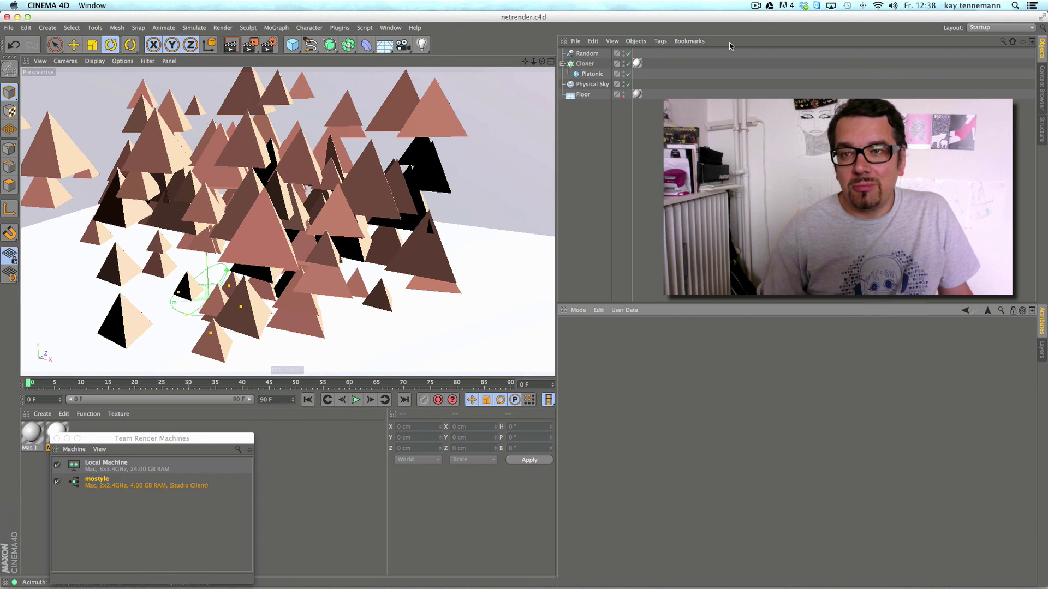
# - Play the updated 25-frame animation, stop it with F7, and return to the first frame
pyautogui.click(756, 5)
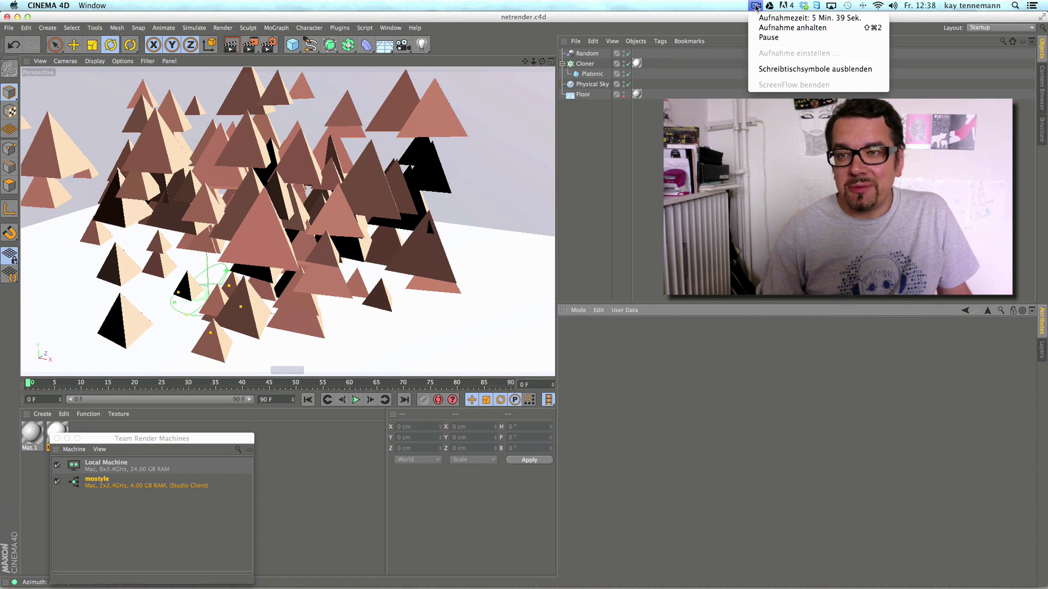
pyautogui.click(778, 28)
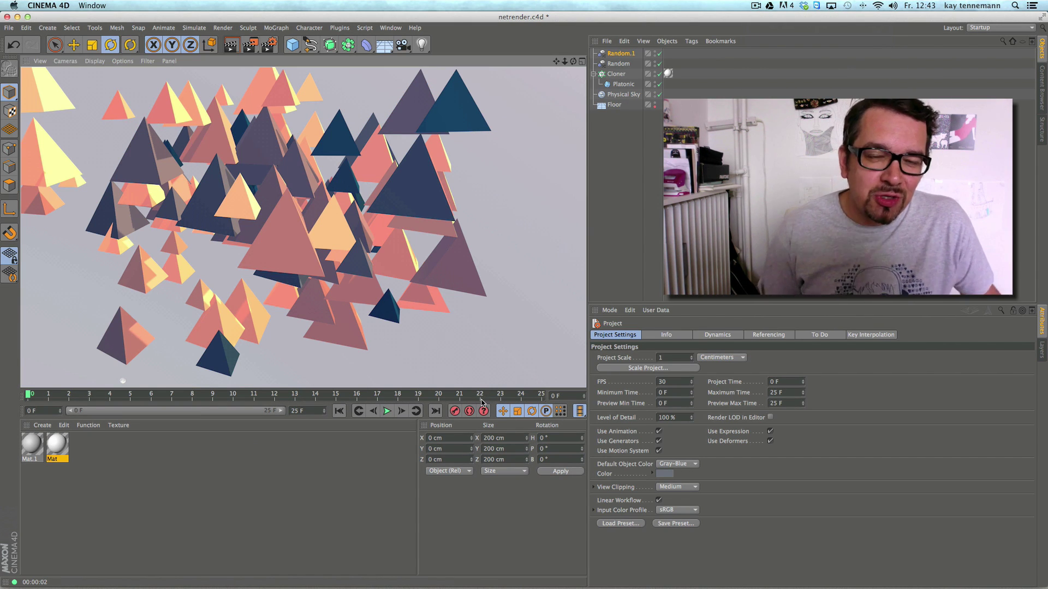
pyautogui.click(387, 411)
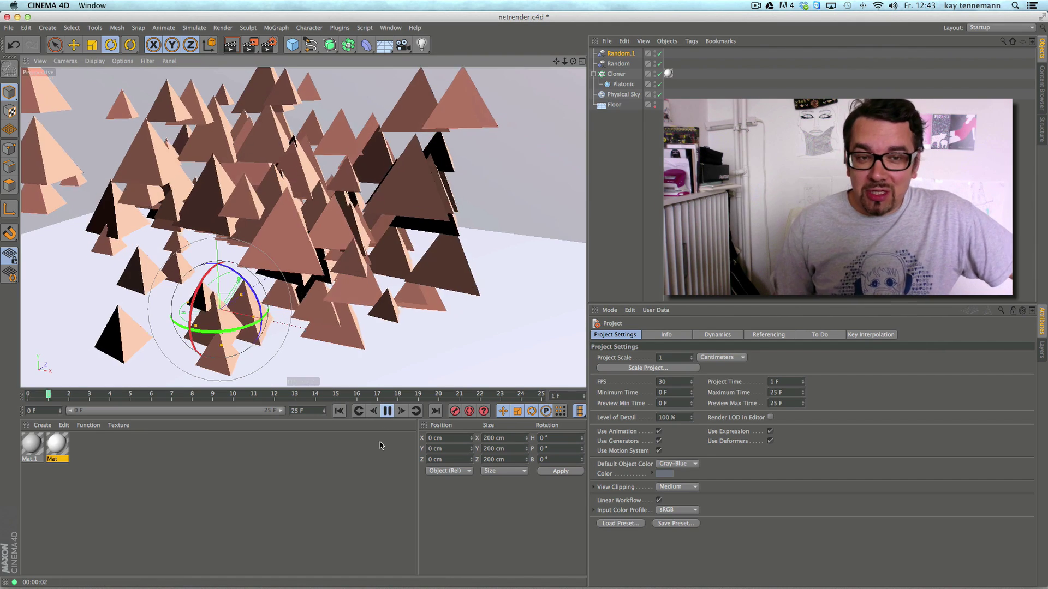
pyautogui.press('F7')
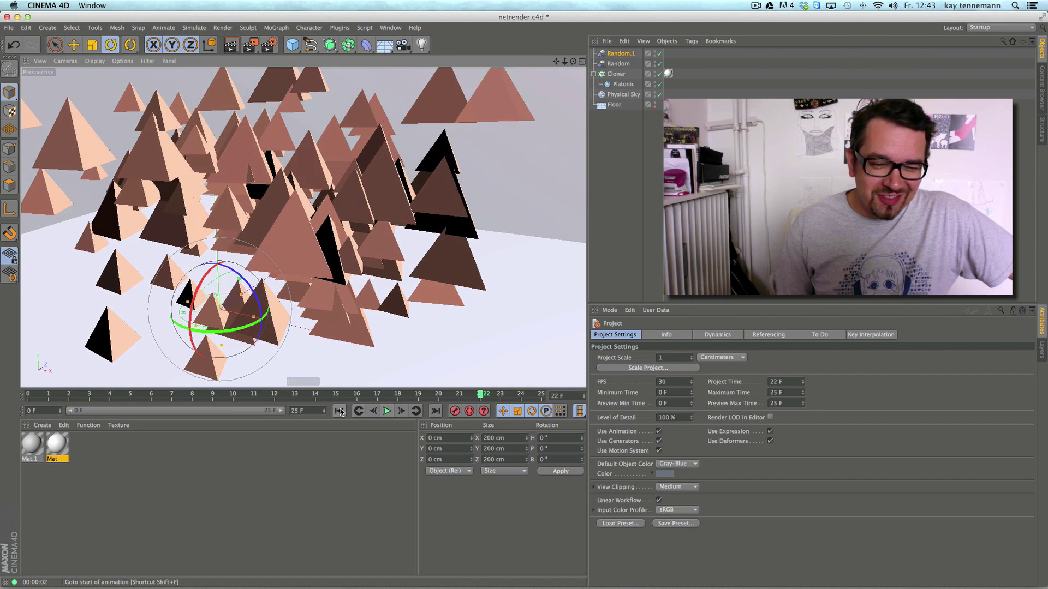
pyautogui.click(339, 411)
# - Check the Render Settings Output page (manual 0 F–25 F at 1024x576), then close it
pyautogui.click(269, 45)
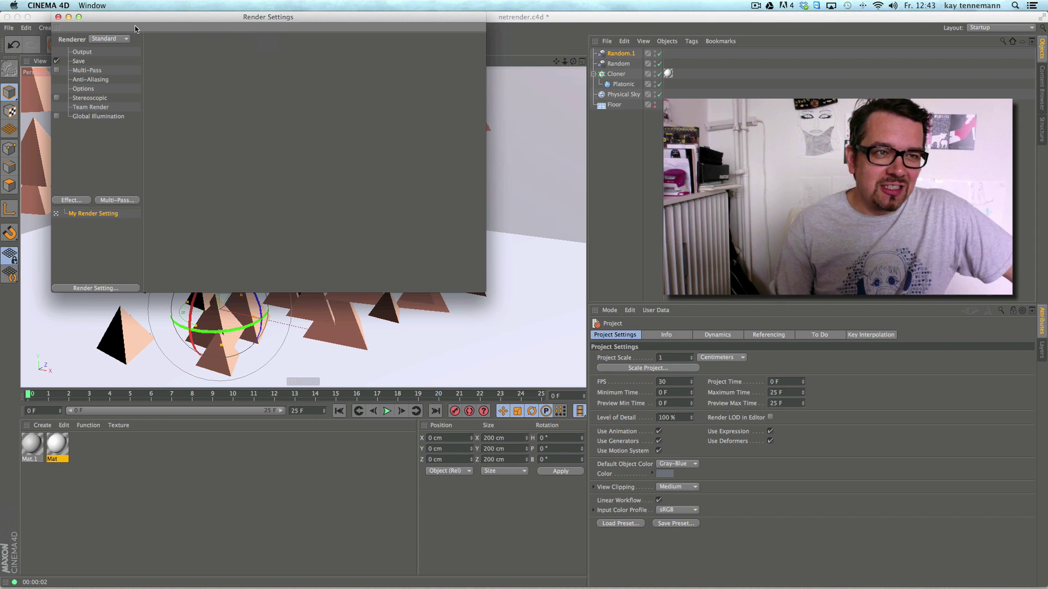
pyautogui.moveTo(146, 17); pyautogui.dragTo(206, 84)
pyautogui.click(143, 119)
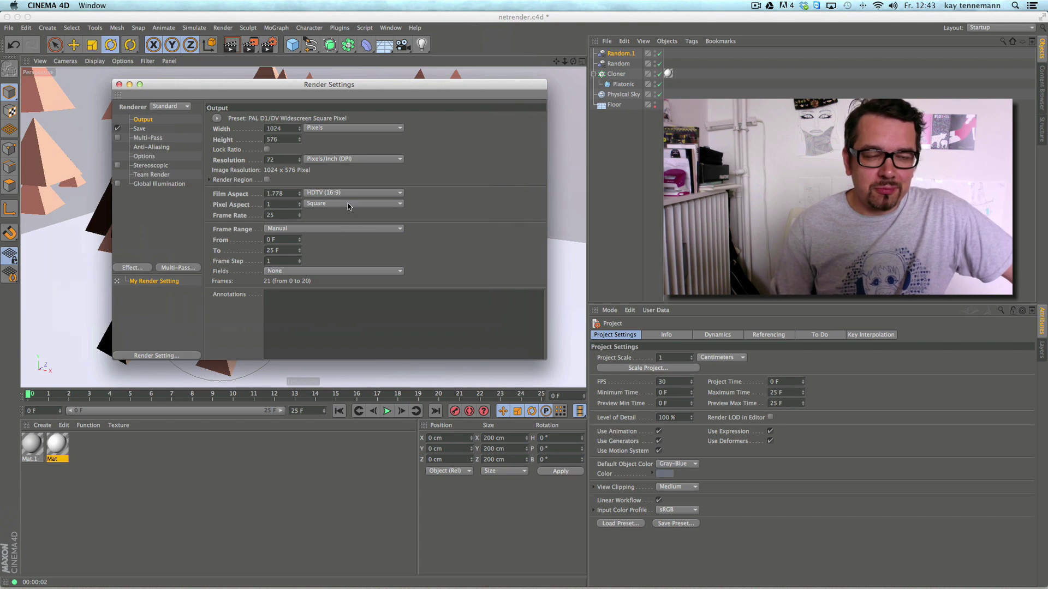
pyautogui.click(119, 85)
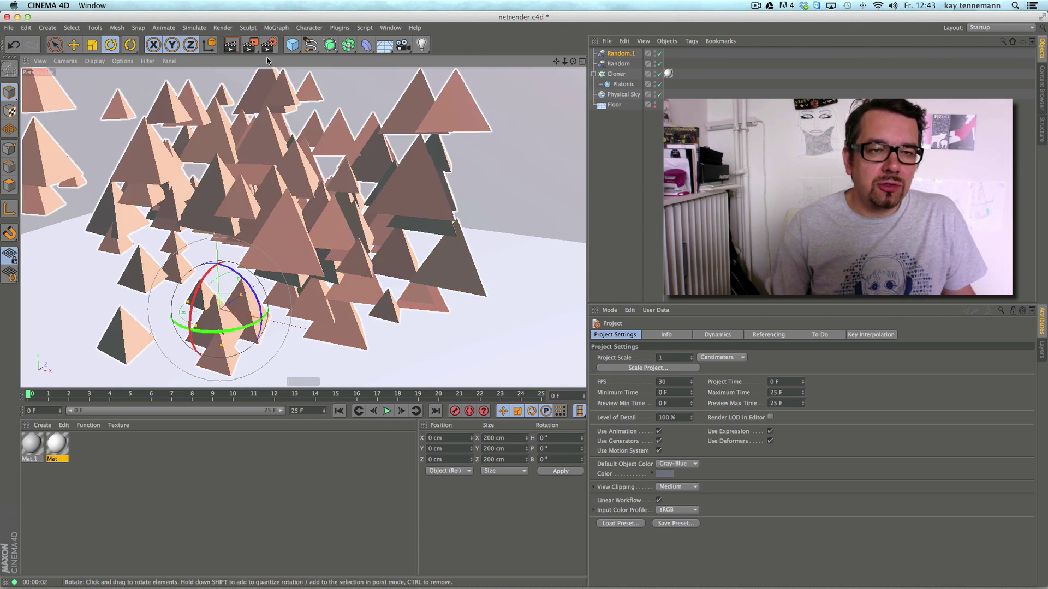
pyautogui.click(222, 28)
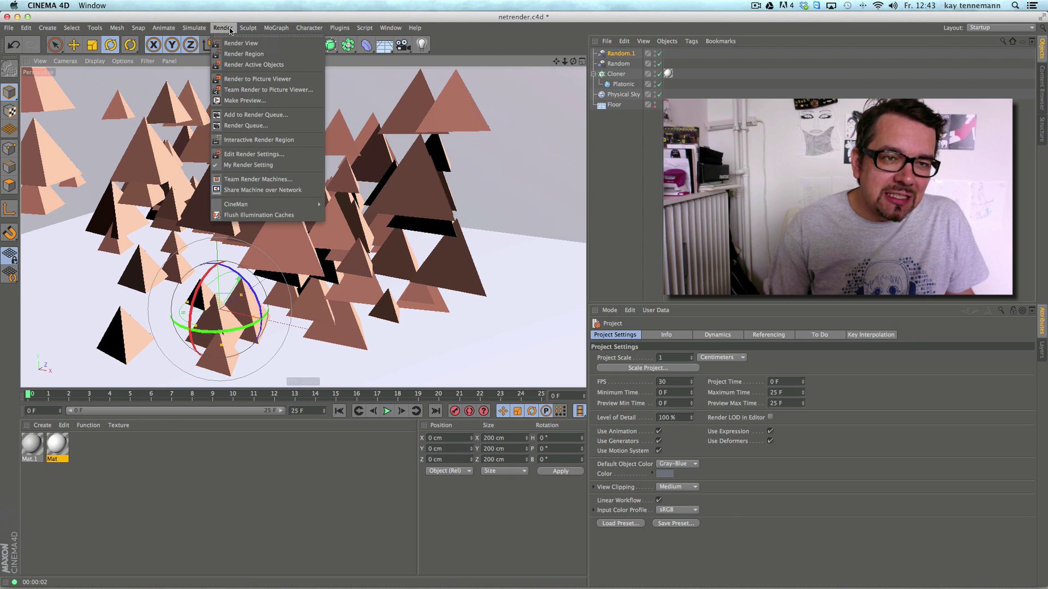
# - Team Render the animation to the Picture Viewer, overwriting the old teamrender files, and enlarge the viewer
pyautogui.click(222, 28)
pyautogui.click(222, 28)
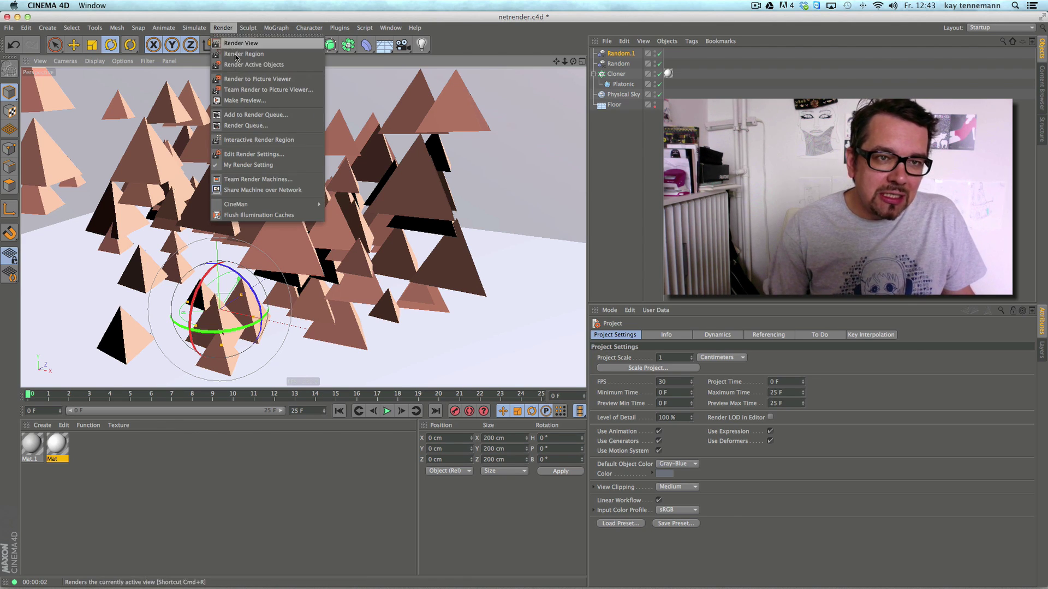
pyautogui.click(233, 91)
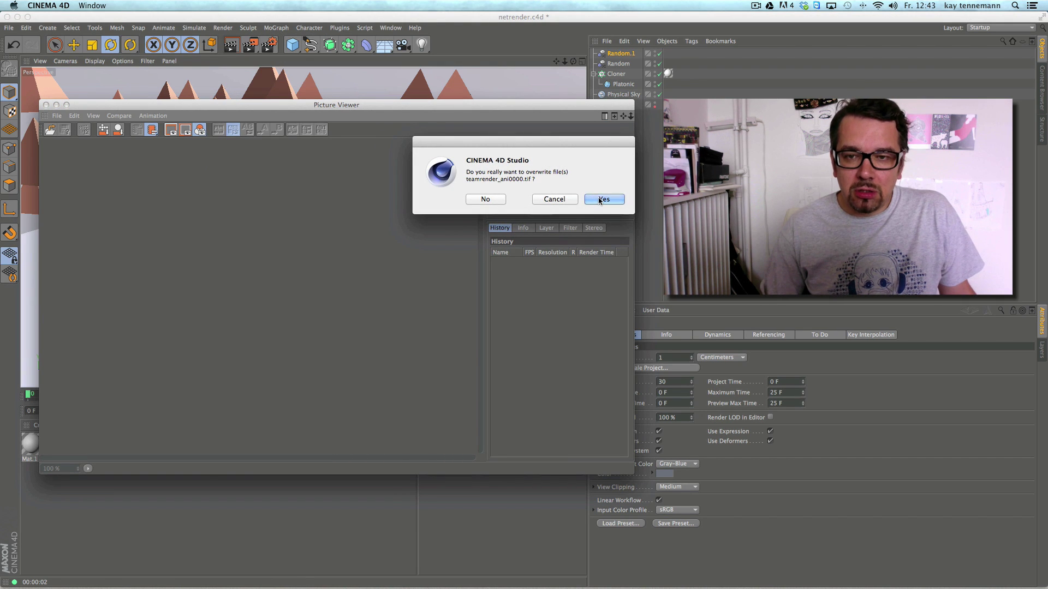
pyautogui.click(603, 199)
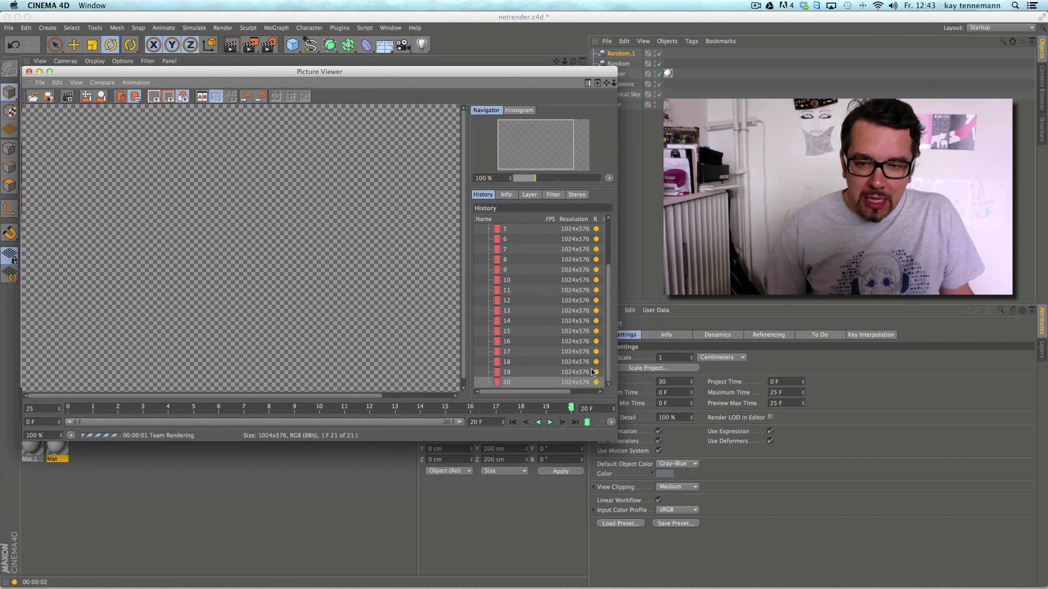
pyautogui.moveTo(615, 441); pyautogui.dragTo(707, 441)
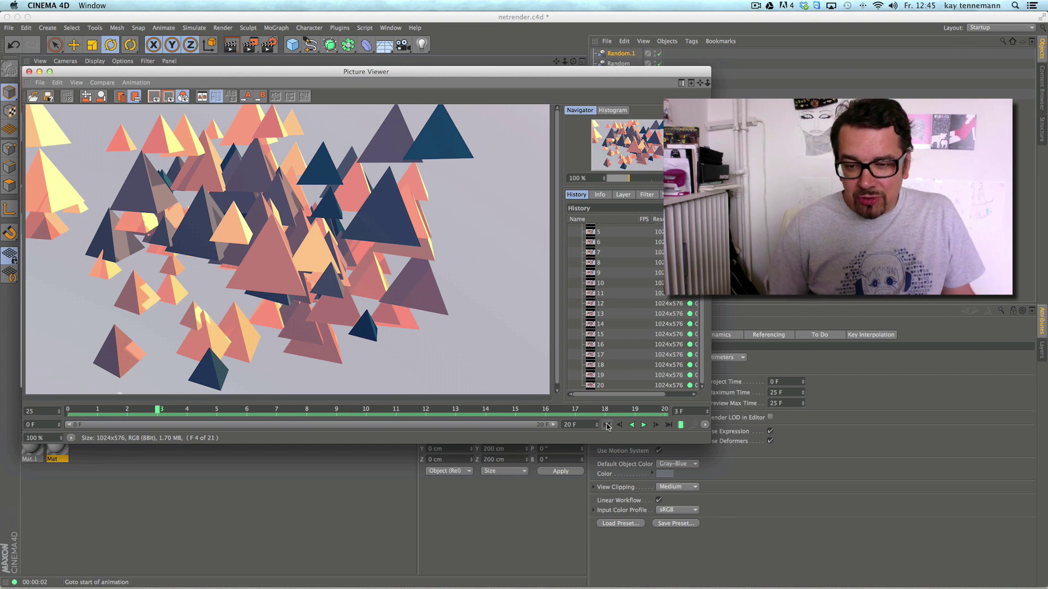
# - Play back the rendered frames in the Picture Viewer, stop them, and close the viewer
pyautogui.click(644, 425)
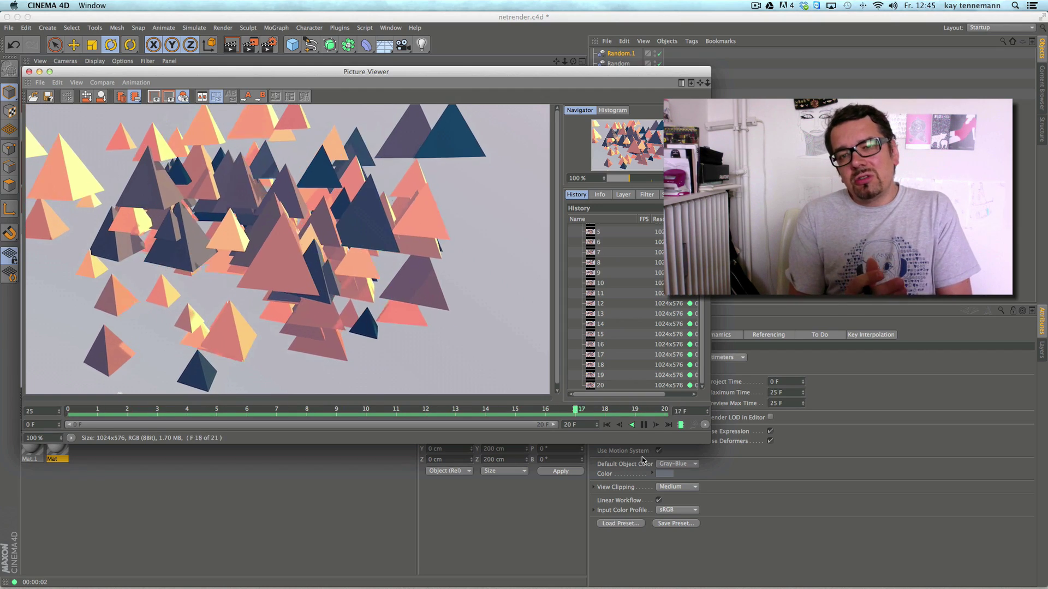
pyautogui.click(643, 425)
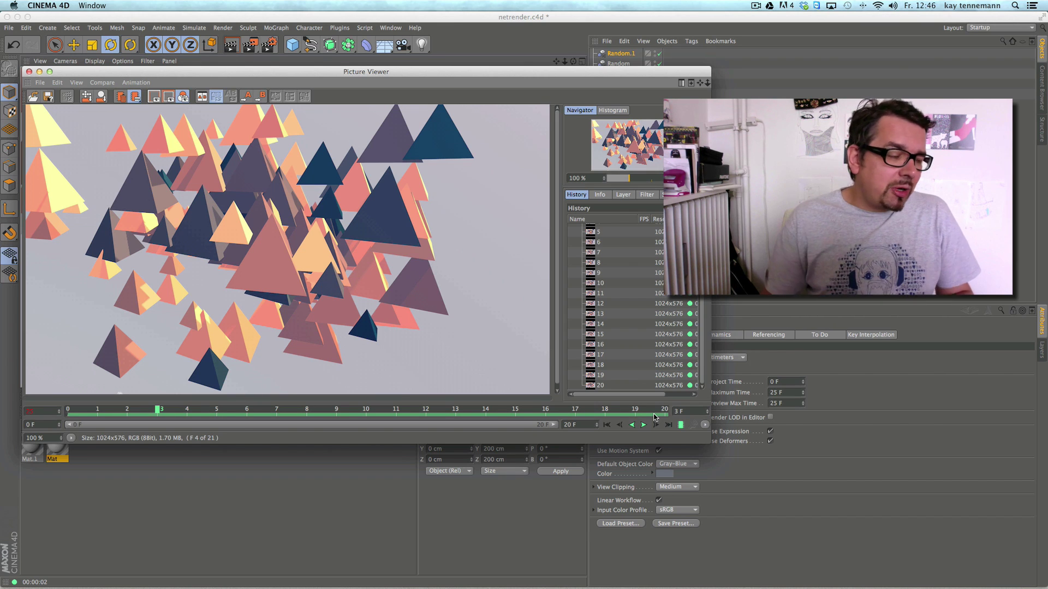
pyautogui.click(29, 71)
# - Check the Render Settings frame range without changing it, then start a new Team Render
pyautogui.click(268, 45)
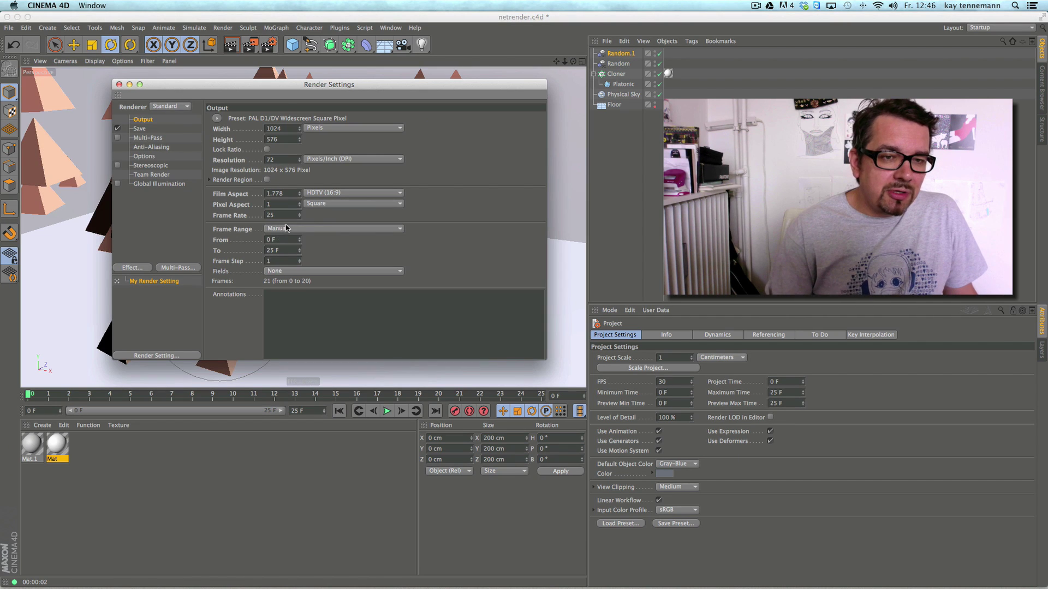
pyautogui.click(333, 228)
pyautogui.click(289, 229)
pyautogui.click(119, 84)
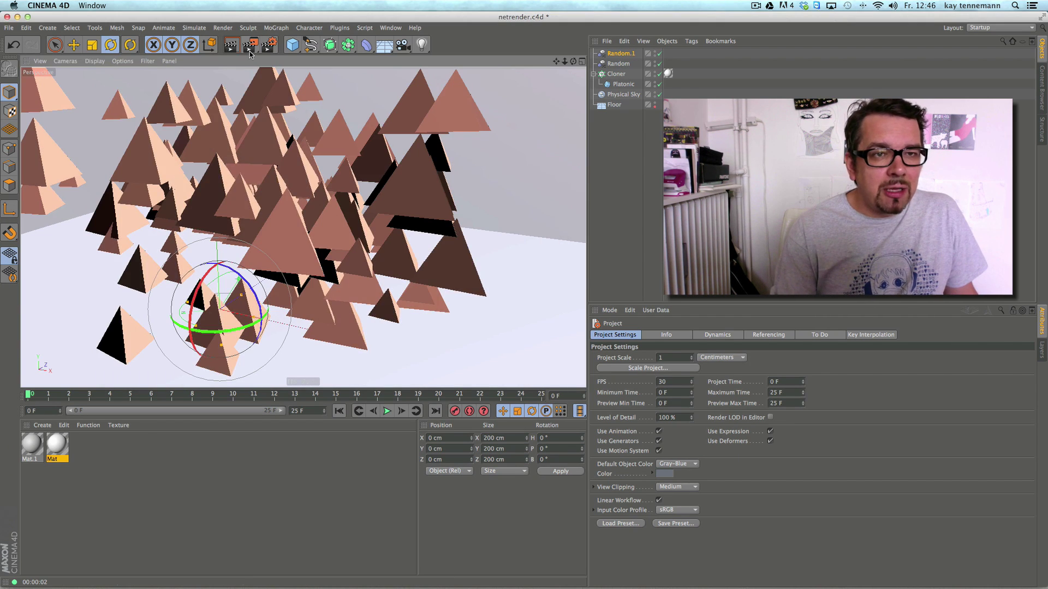
pyautogui.click(250, 46)
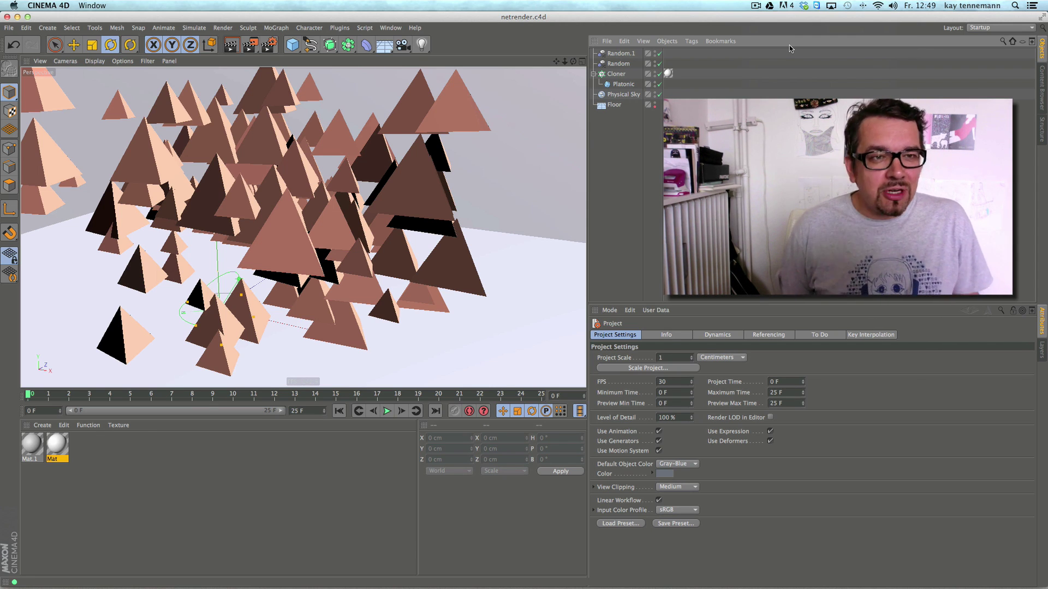
# - Add the scene to the Render Queue and enable Team Render for the third job
pyautogui.click(223, 28)
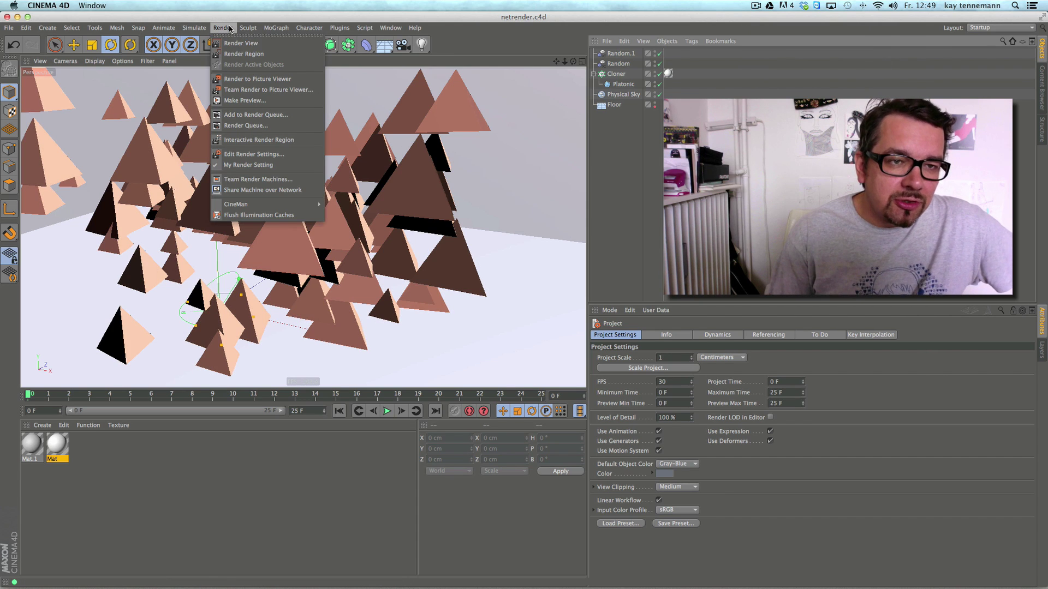
pyautogui.click(298, 116)
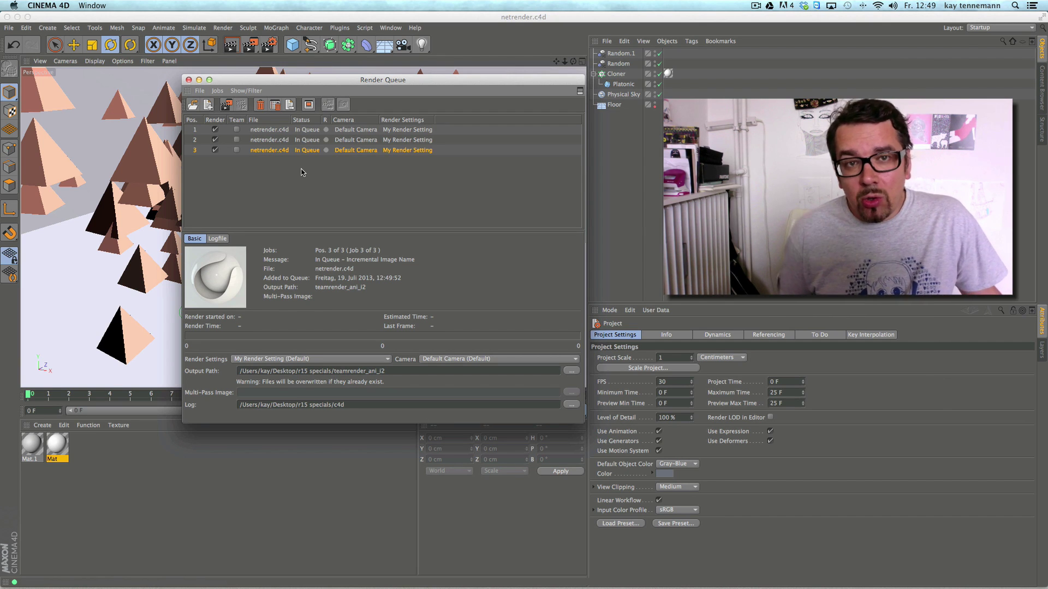
pyautogui.click(237, 149)
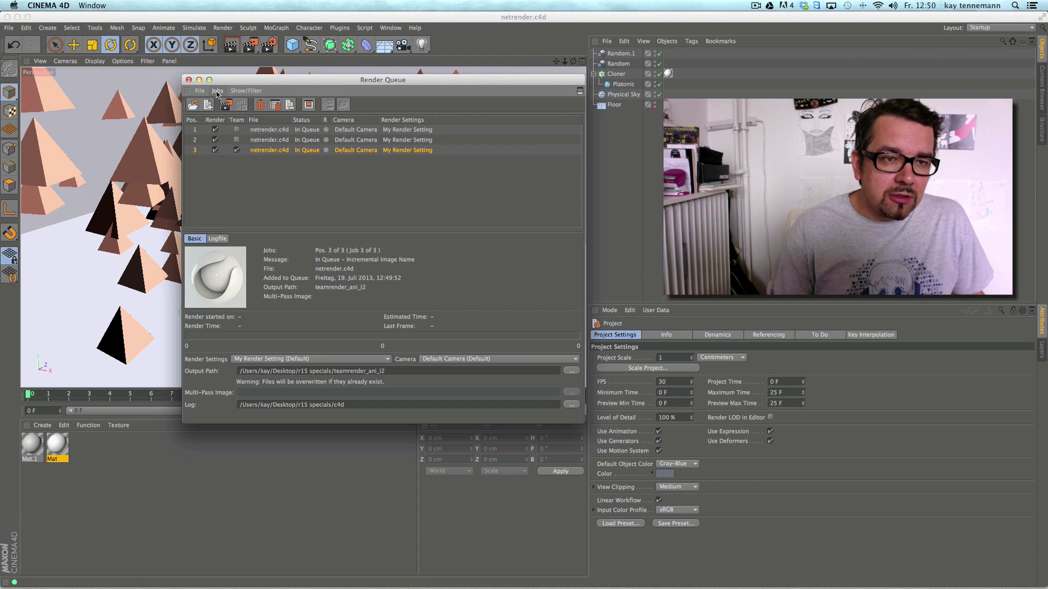
# - Delete queue jobs 1 and 2, then start rendering the remaining netrender.c4d job
pyautogui.click(281, 133)
pyautogui.press('Delete')
pyautogui.press('Delete')
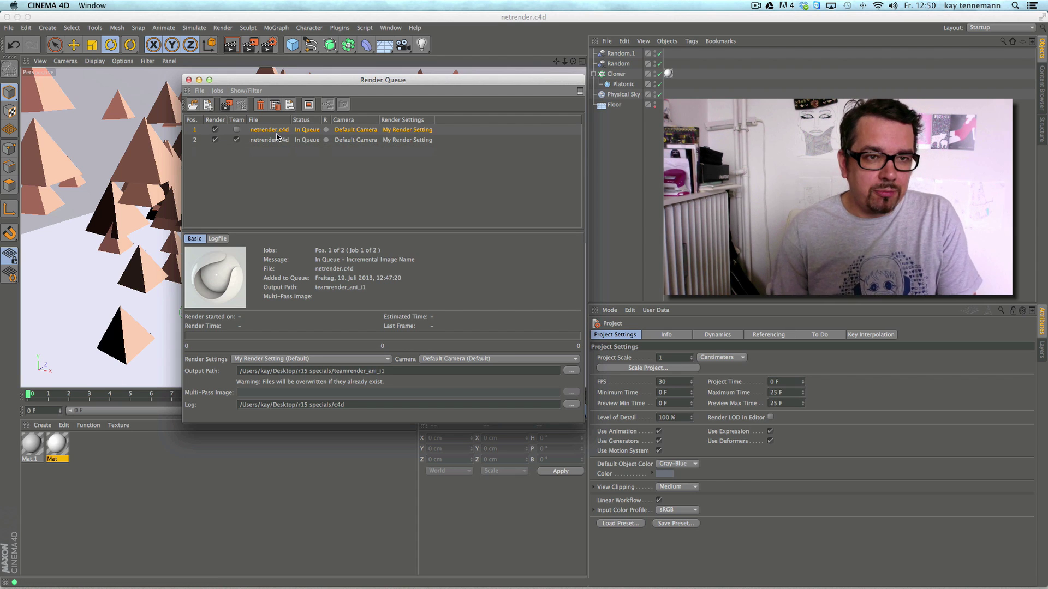
pyautogui.click(222, 93)
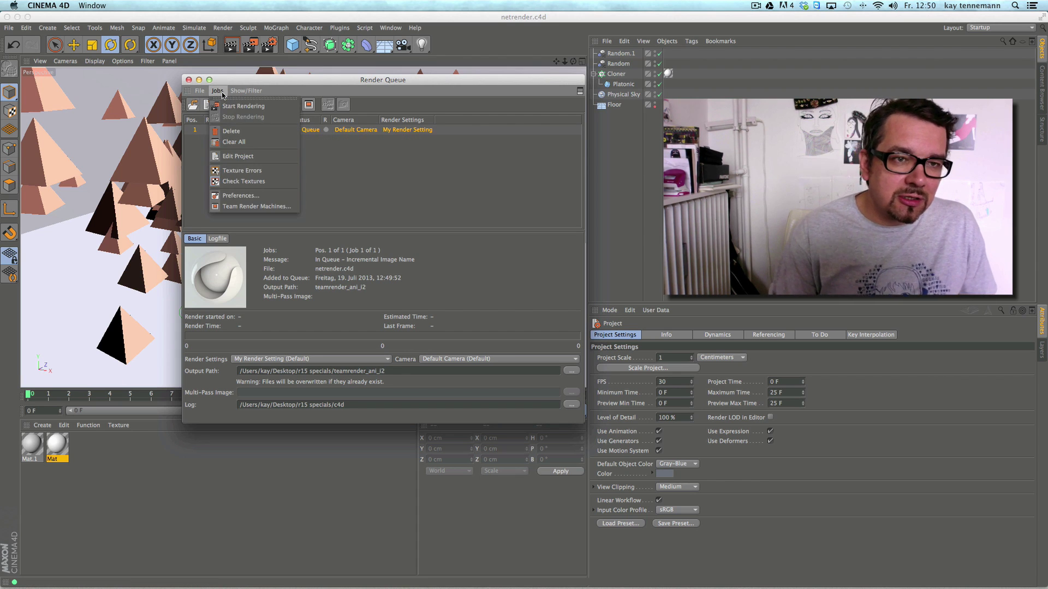
pyautogui.click(243, 105)
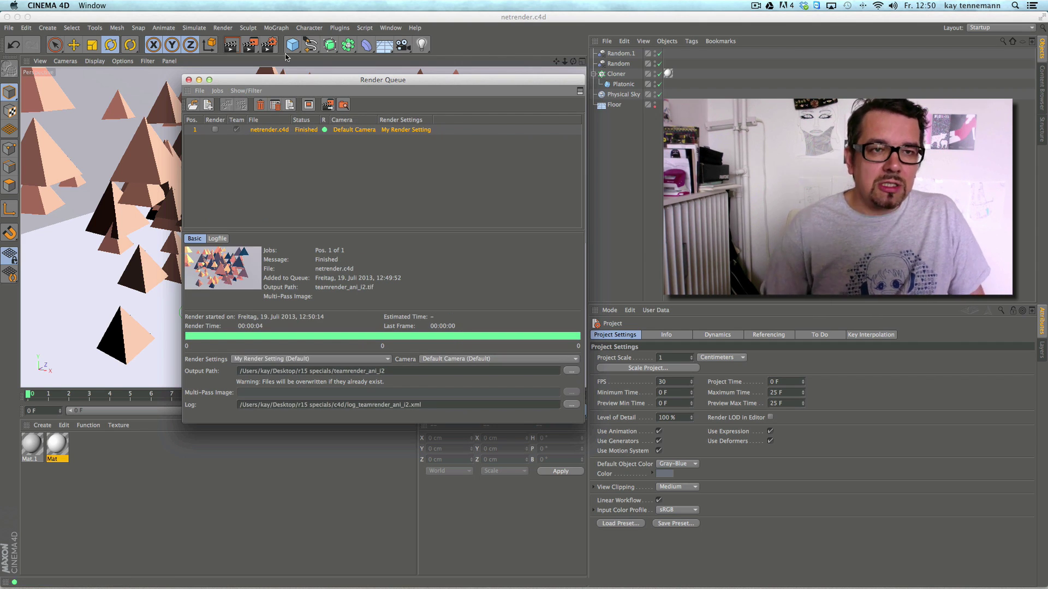
# - Set the render frame range to All Frames, save the project, and close Render Settings
pyautogui.click(264, 46)
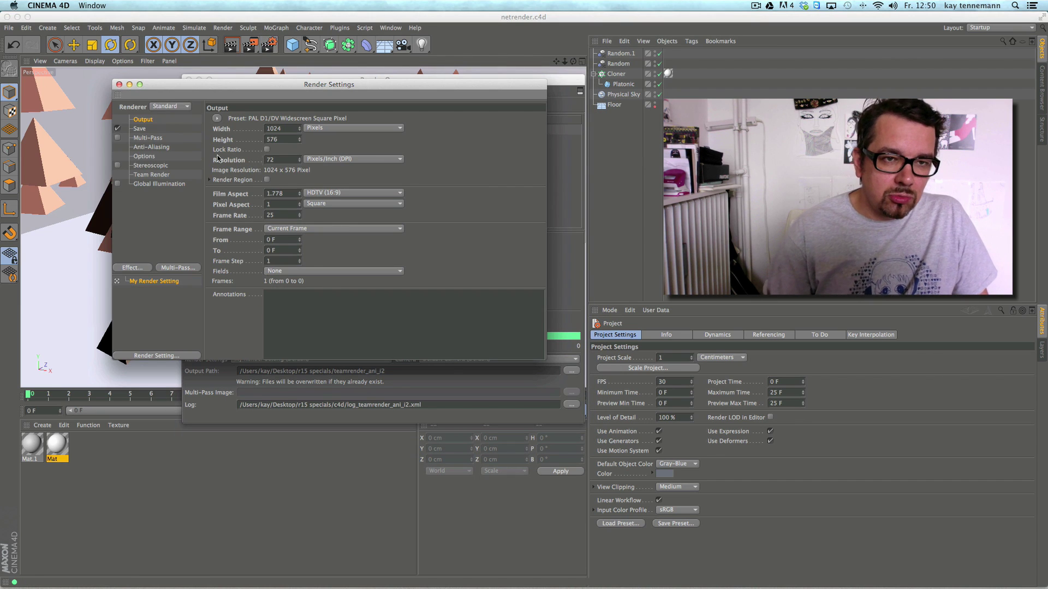
pyautogui.click(301, 229)
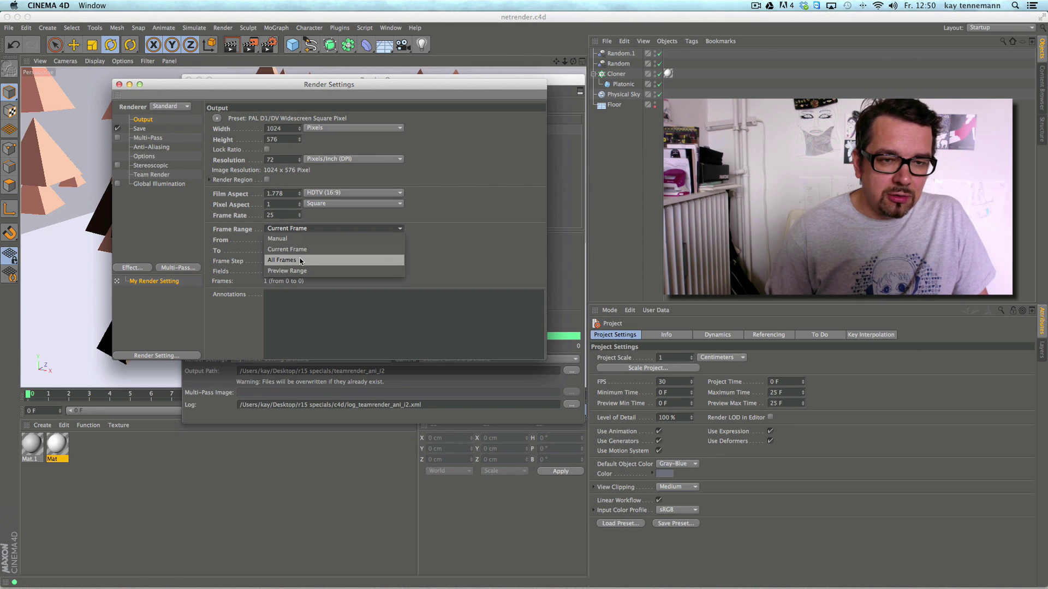
pyautogui.click(300, 261)
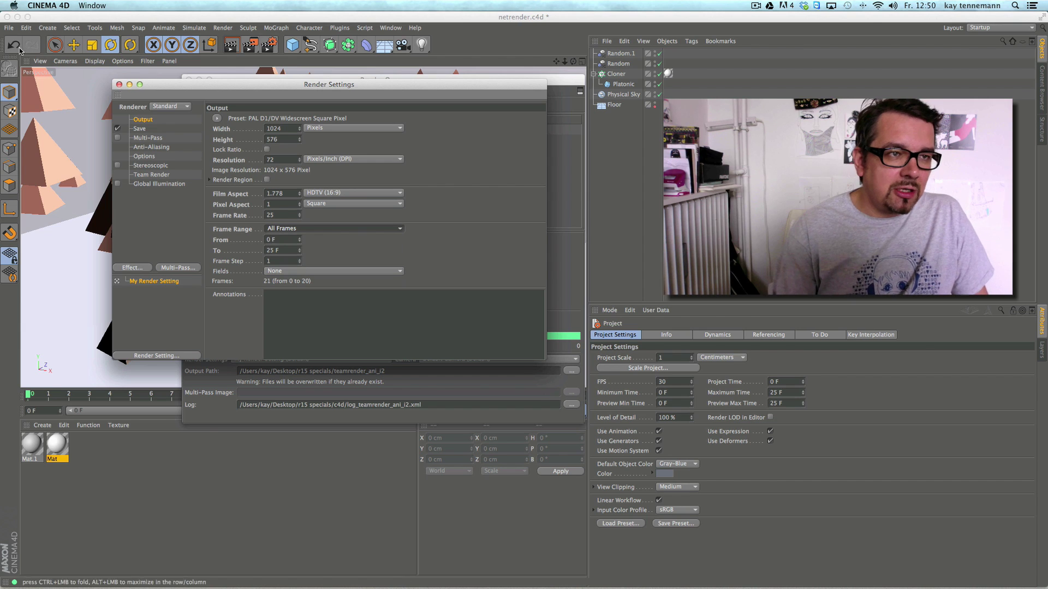
pyautogui.click(8, 29)
pyautogui.click(20, 114)
pyautogui.click(119, 85)
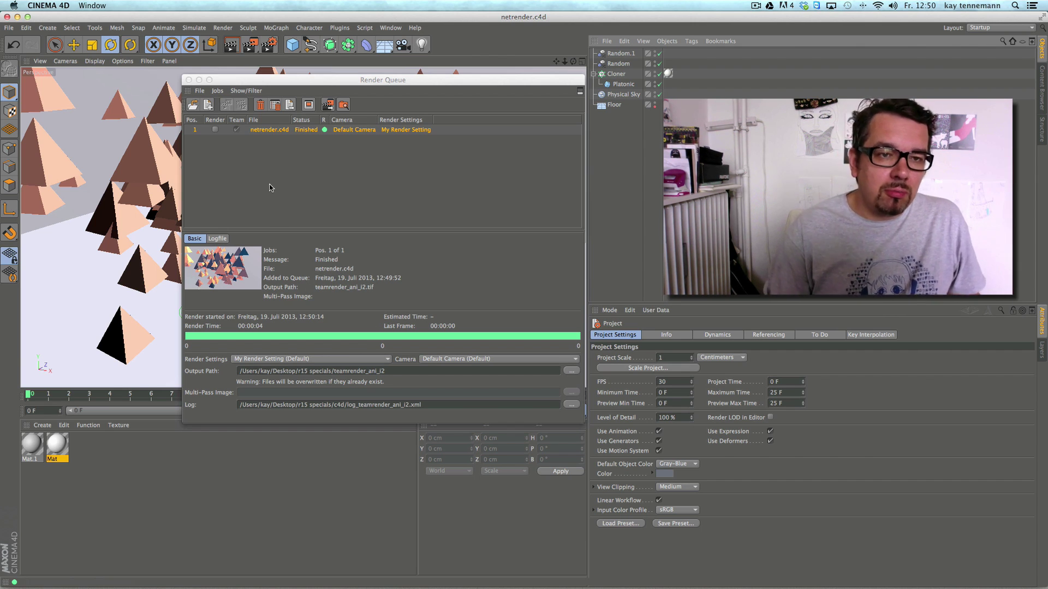
# - Add AO_test_01_ani.c4d from the c4d folder to the Render Queue
pyautogui.click(199, 92)
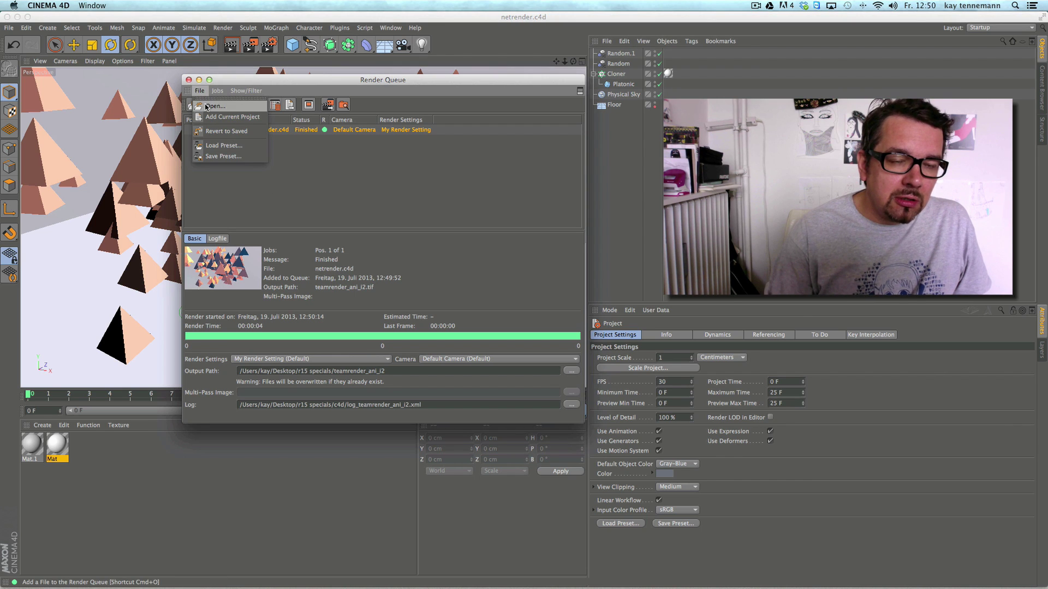
pyautogui.click(210, 107)
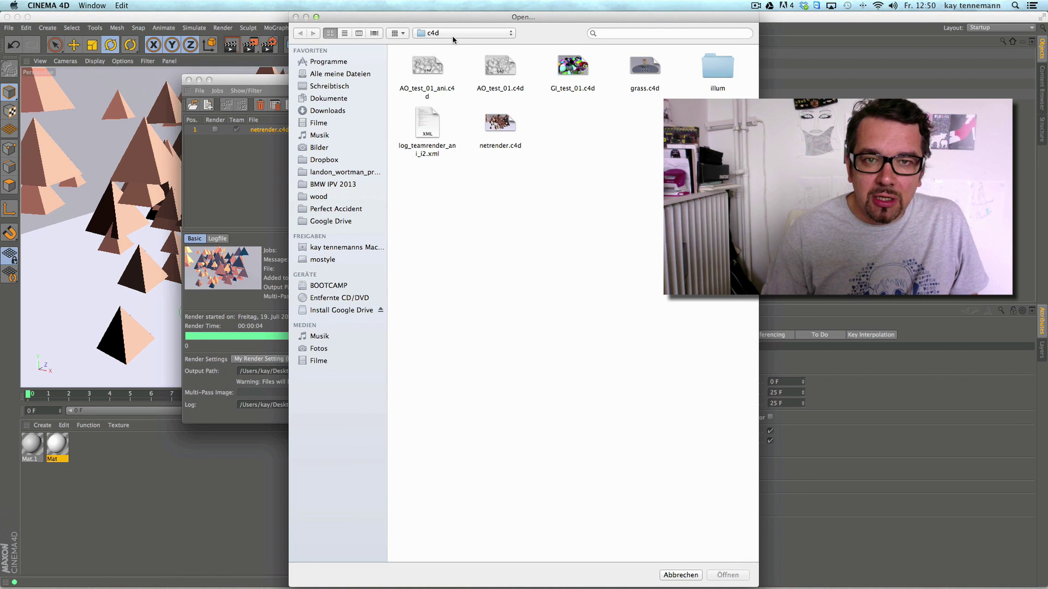
pyautogui.doubleClick(426, 66)
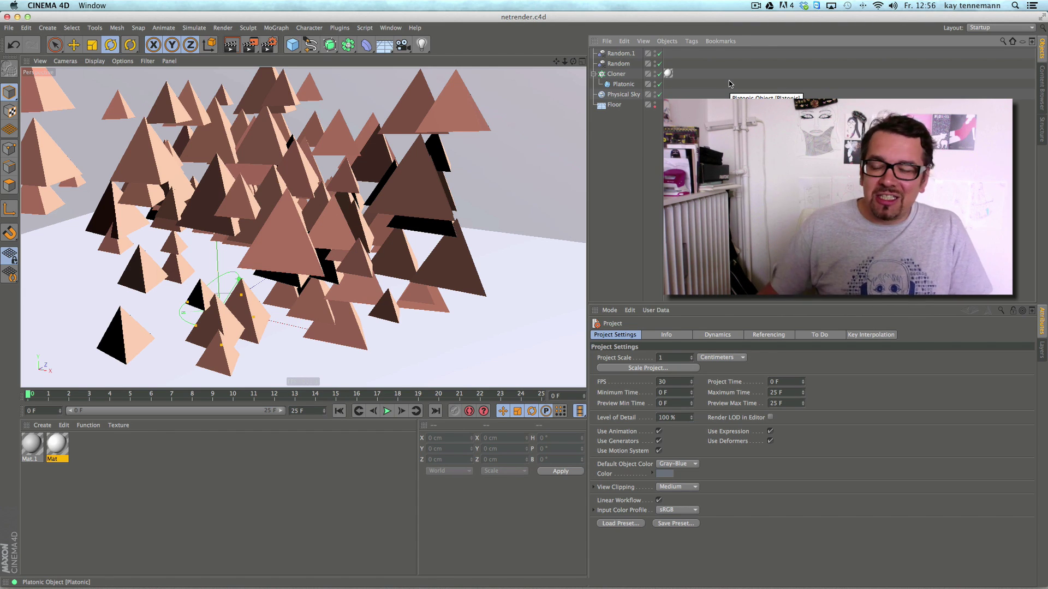
# - Select the Cloner, open Render Settings, and switch the renderer to Physical, then undo back to Standard
pyautogui.click(282, 109)
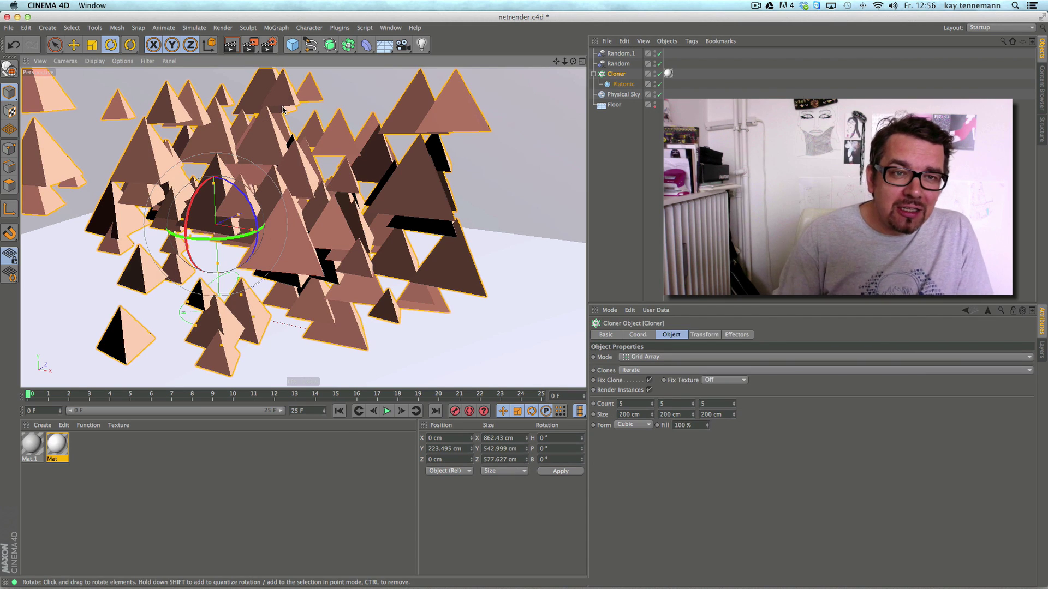
pyautogui.click(269, 44)
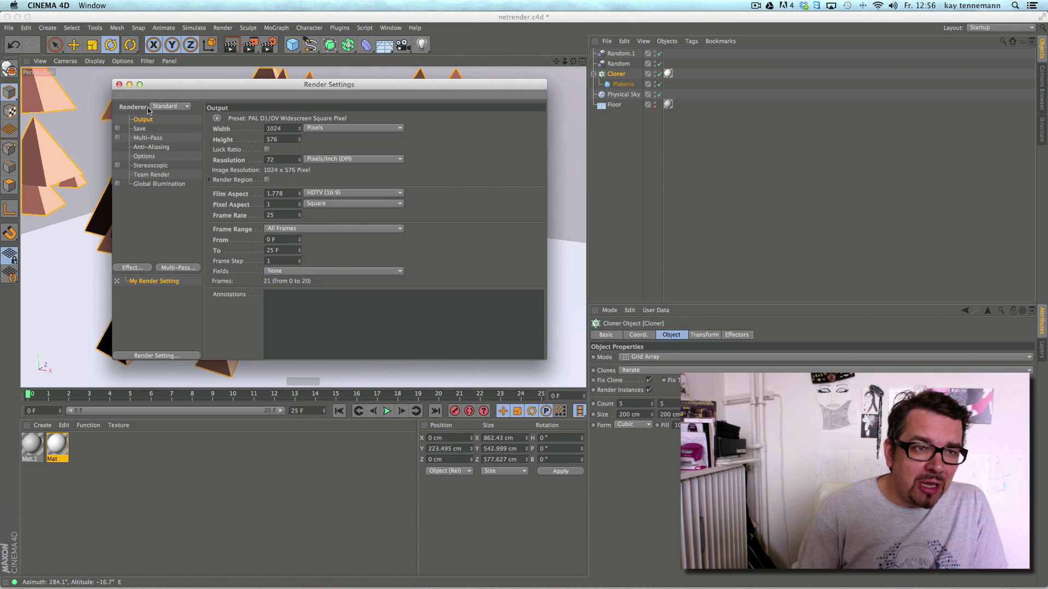
pyautogui.moveTo(158, 86); pyautogui.dragTo(615, 143)
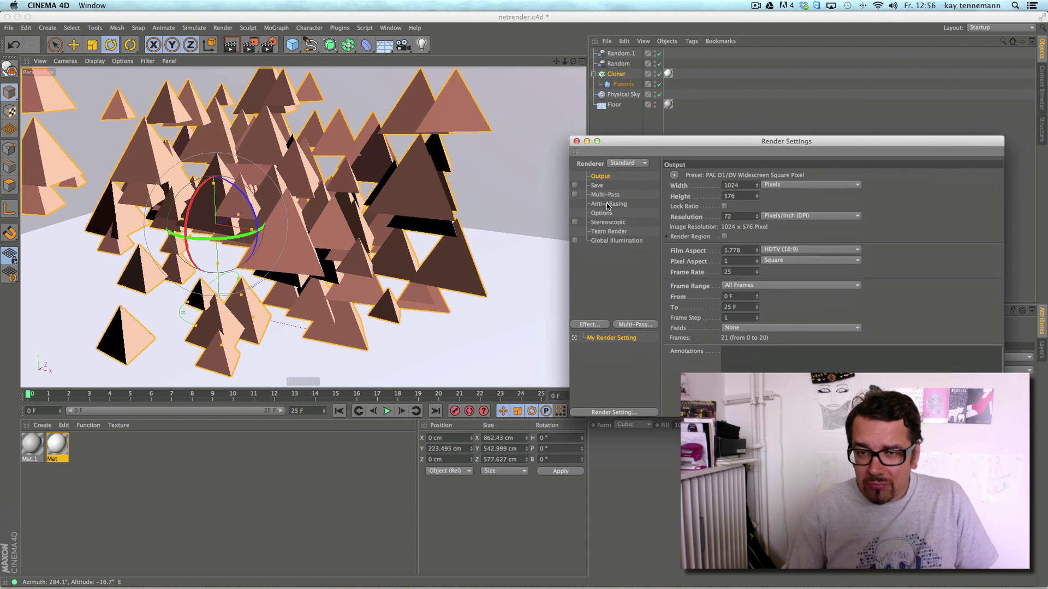
pyautogui.click(627, 163)
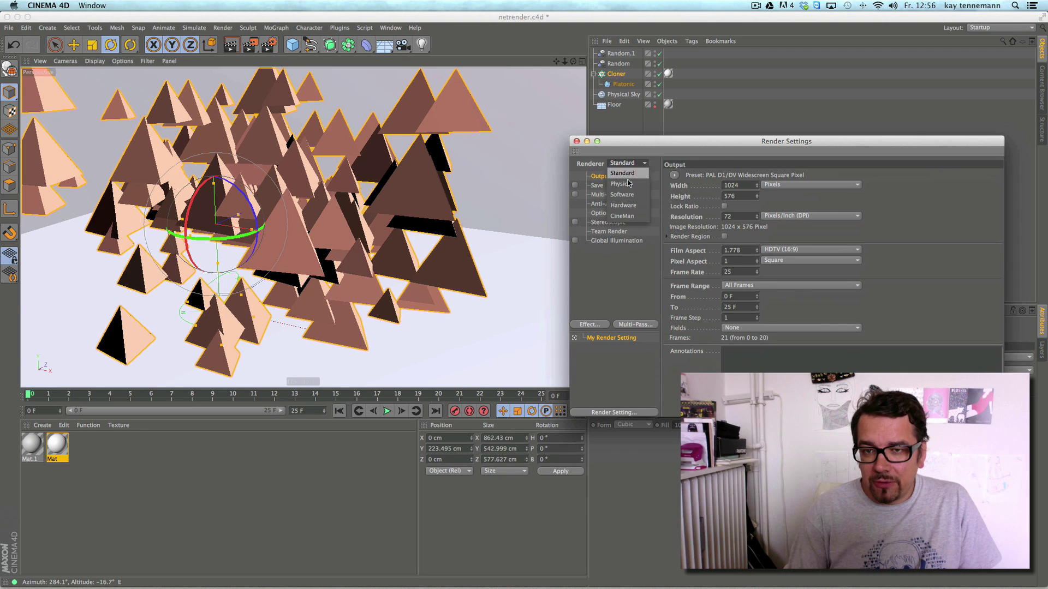
pyautogui.click(622, 184)
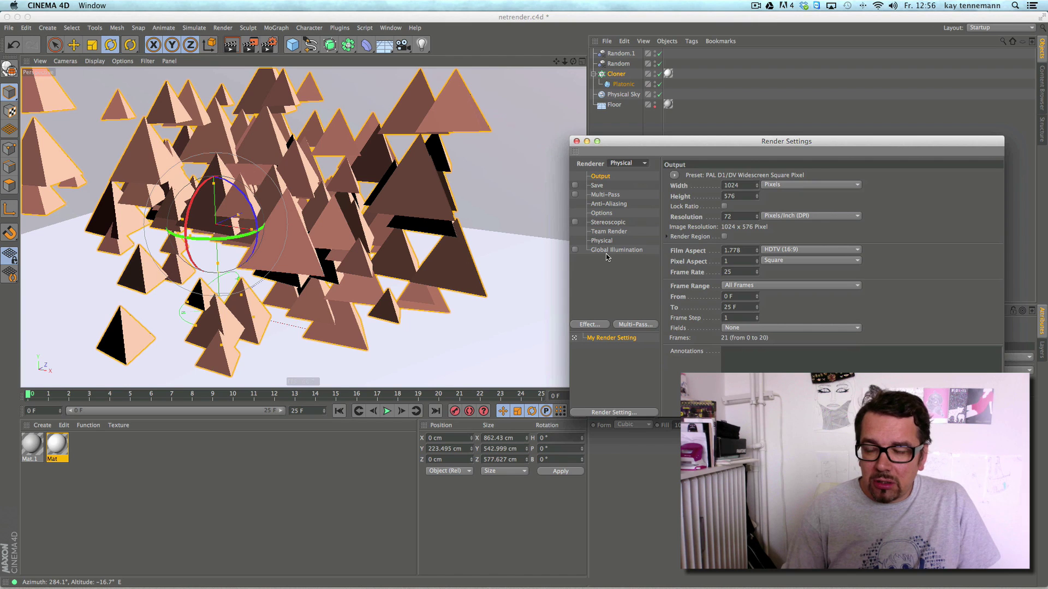
pyautogui.press('super+z')
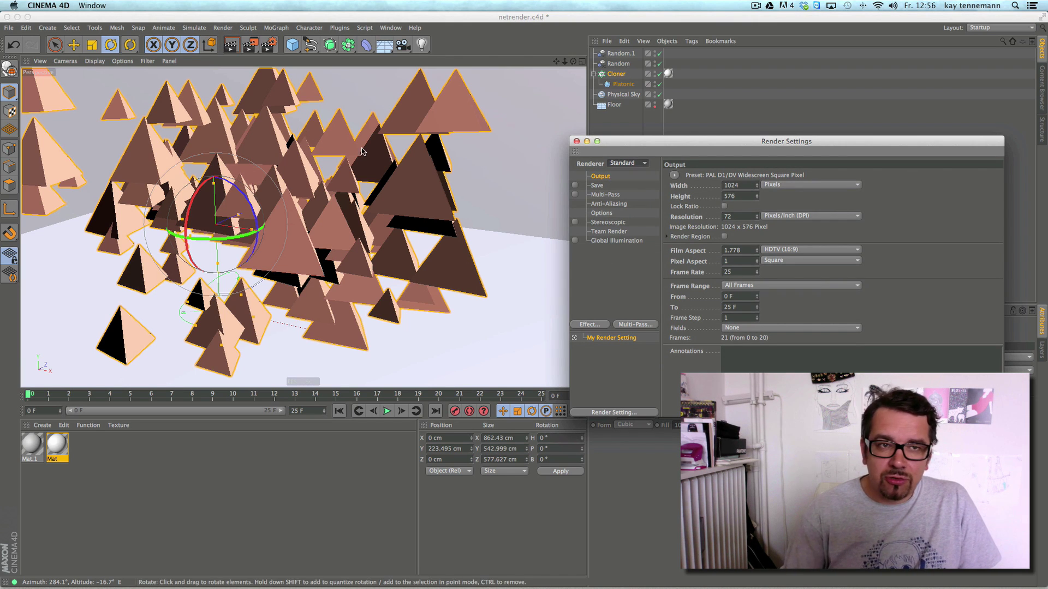
# - Test-render the viewport with Standard, then set the renderer to Physical
pyautogui.click(231, 47)
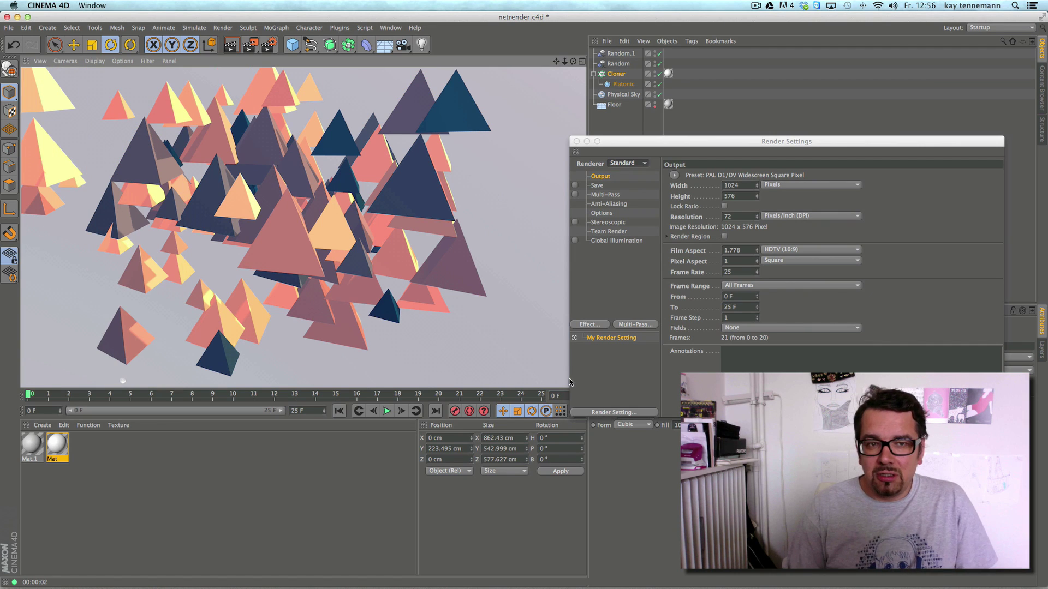
pyautogui.click(632, 164)
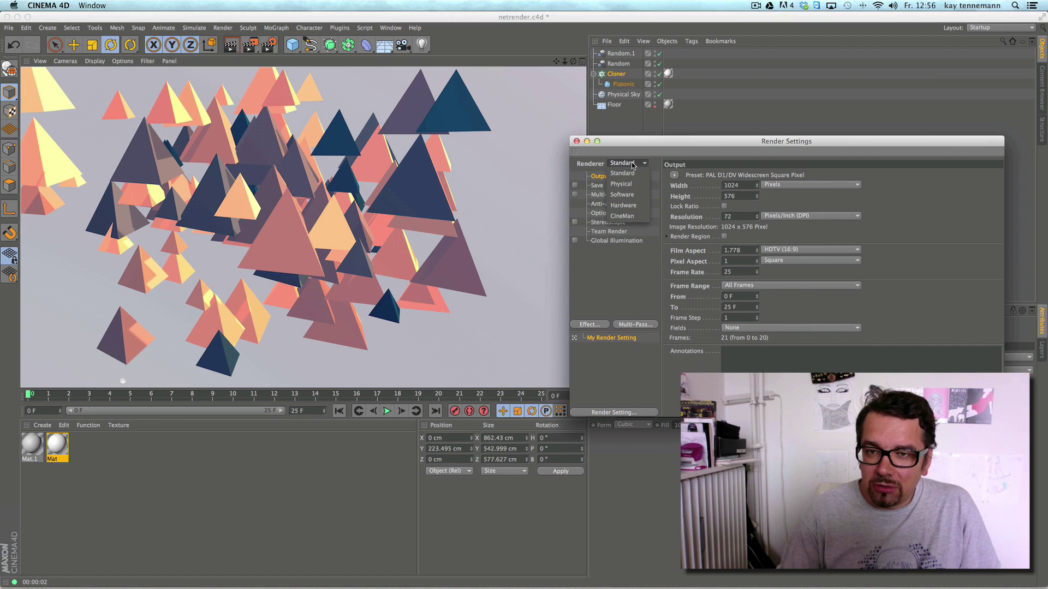
pyautogui.click(622, 184)
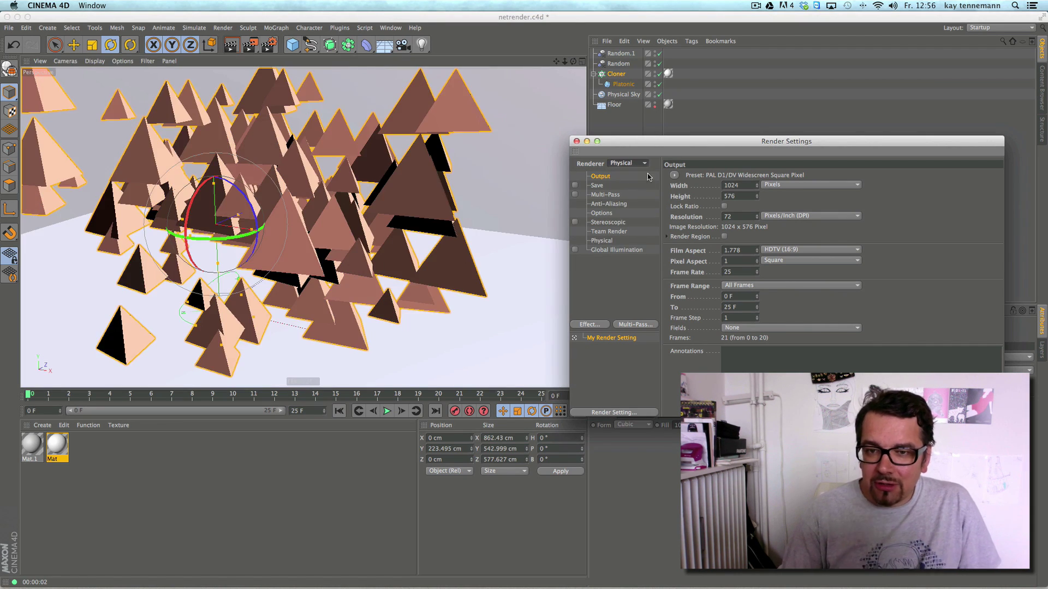
# - Show the Physical renderer's page with Embree (Faster) raytracing and All Modes quick preview
pyautogui.click(601, 240)
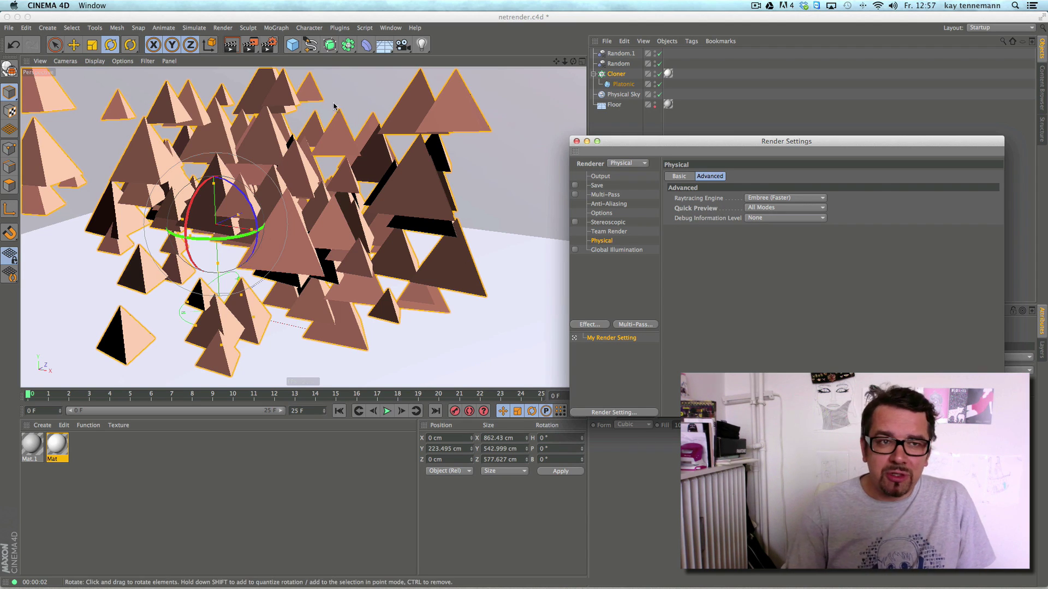
pyautogui.click(249, 45)
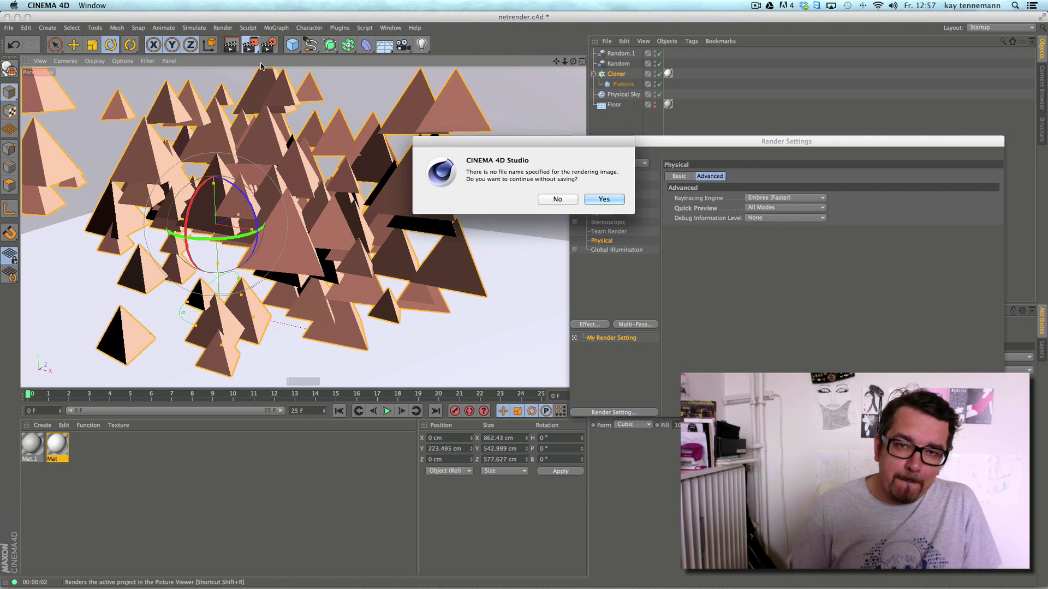
pyautogui.click(604, 198)
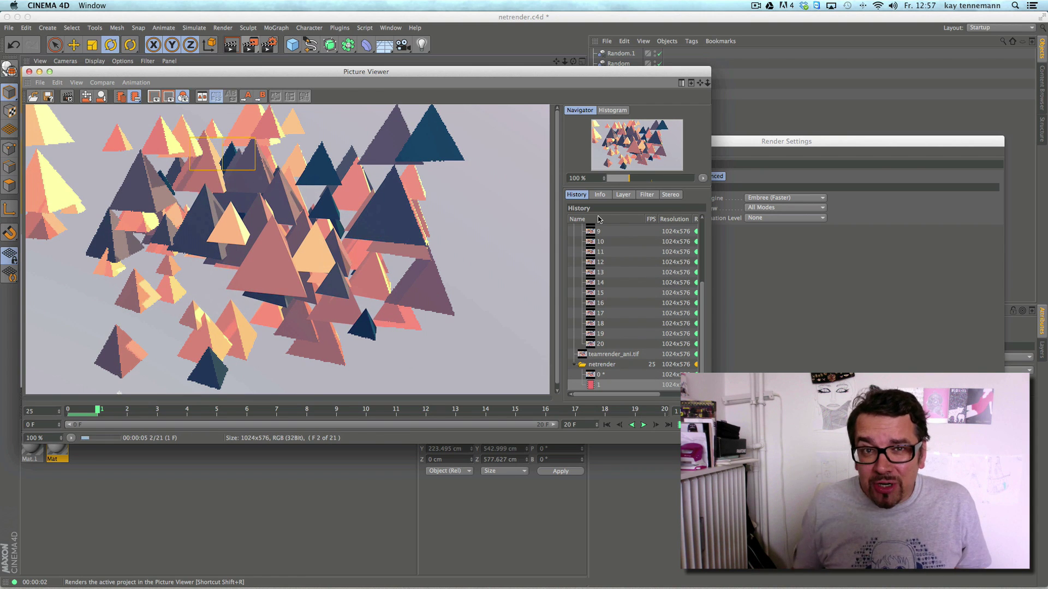
pyautogui.click(29, 72)
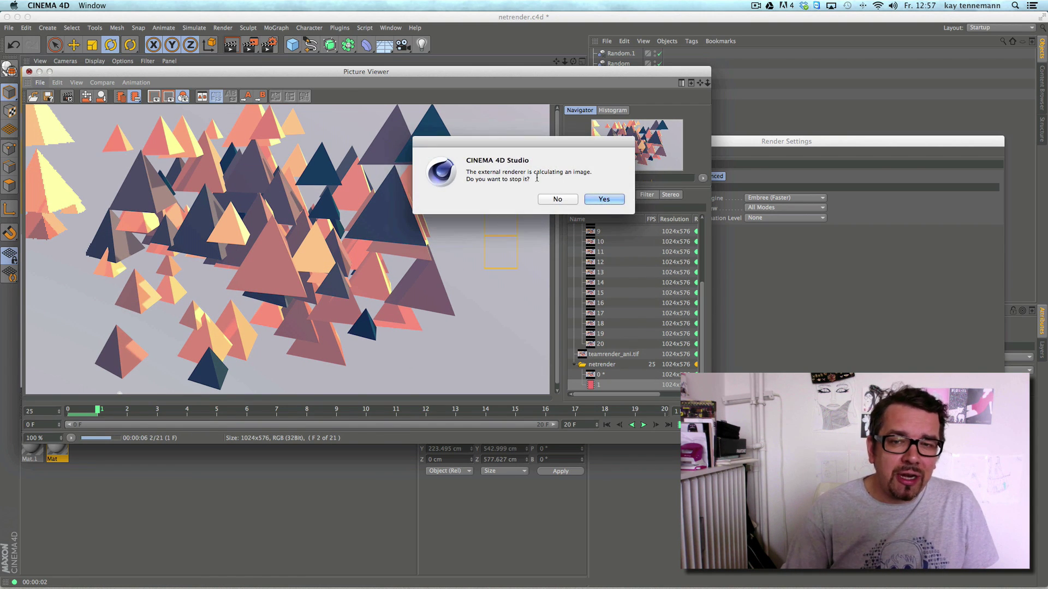
pyautogui.click(603, 199)
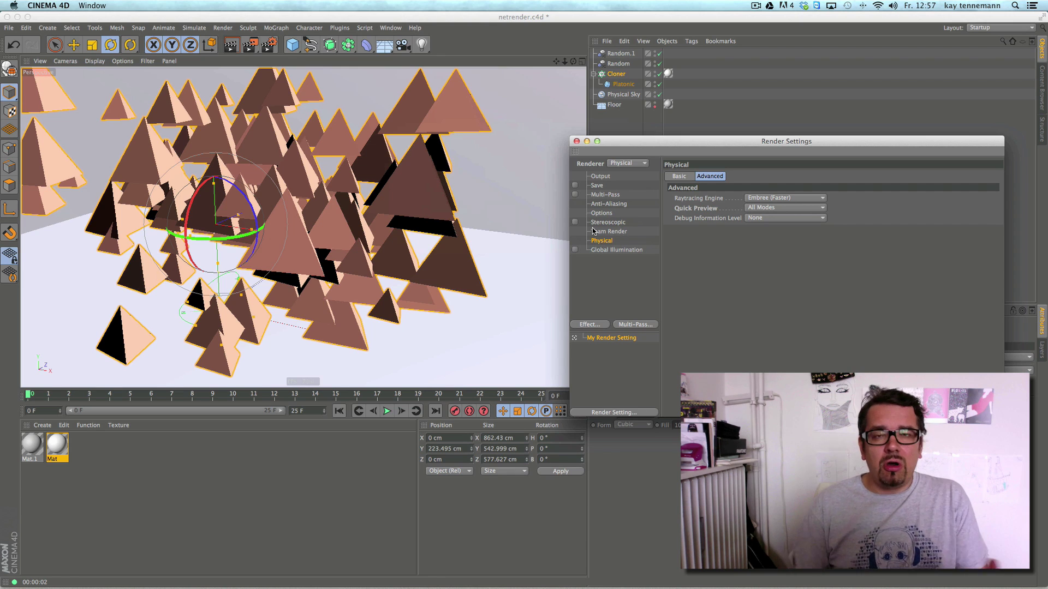